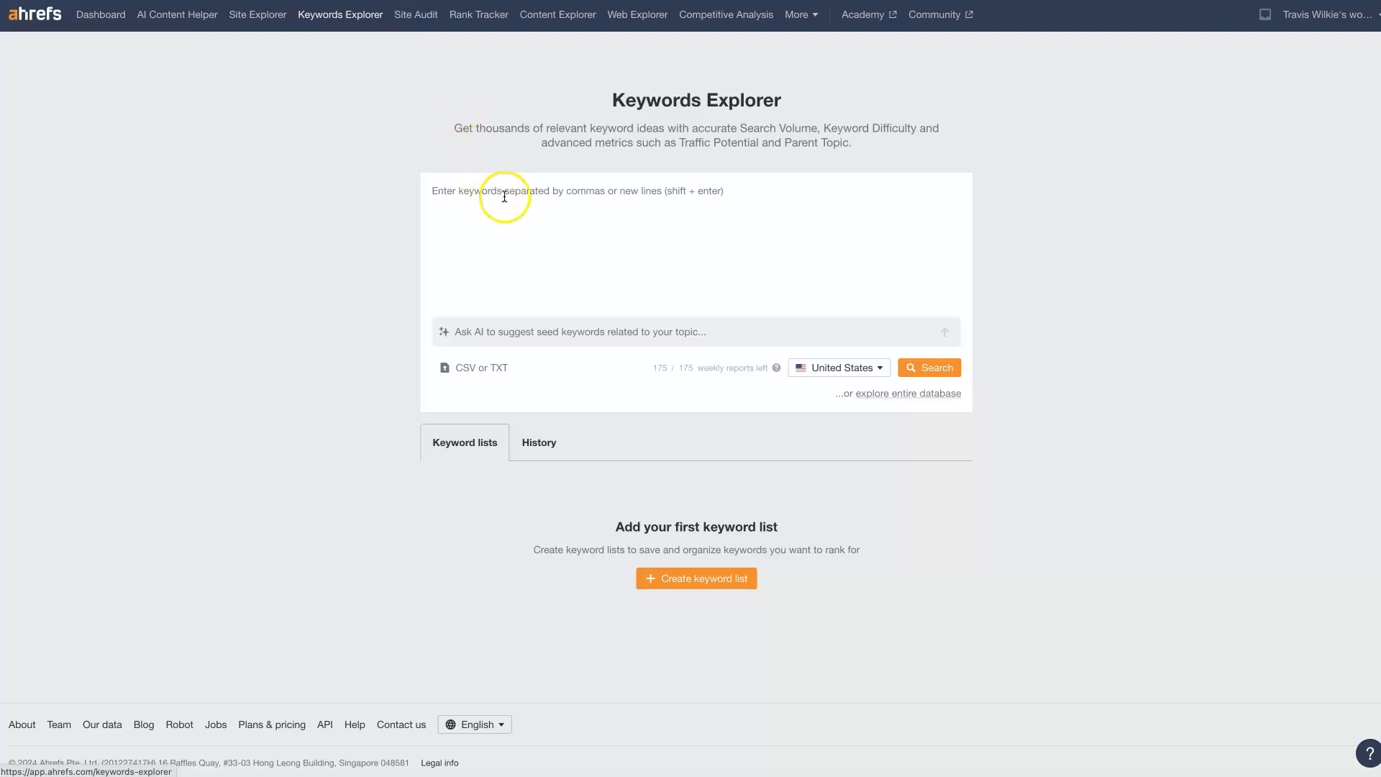
Search for the keyword "phoenix plumbers" in the United States
type("phoenix plumbers")
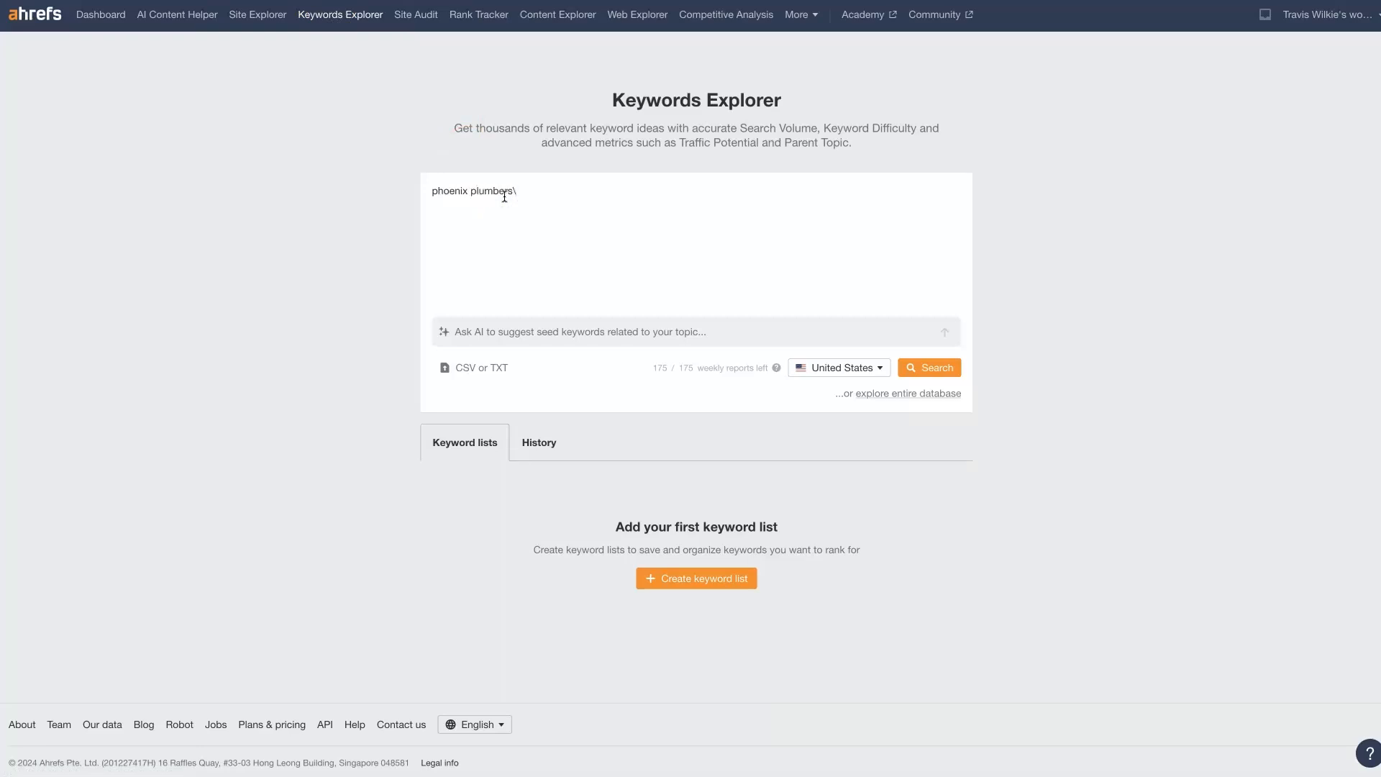
left_click(937, 366)
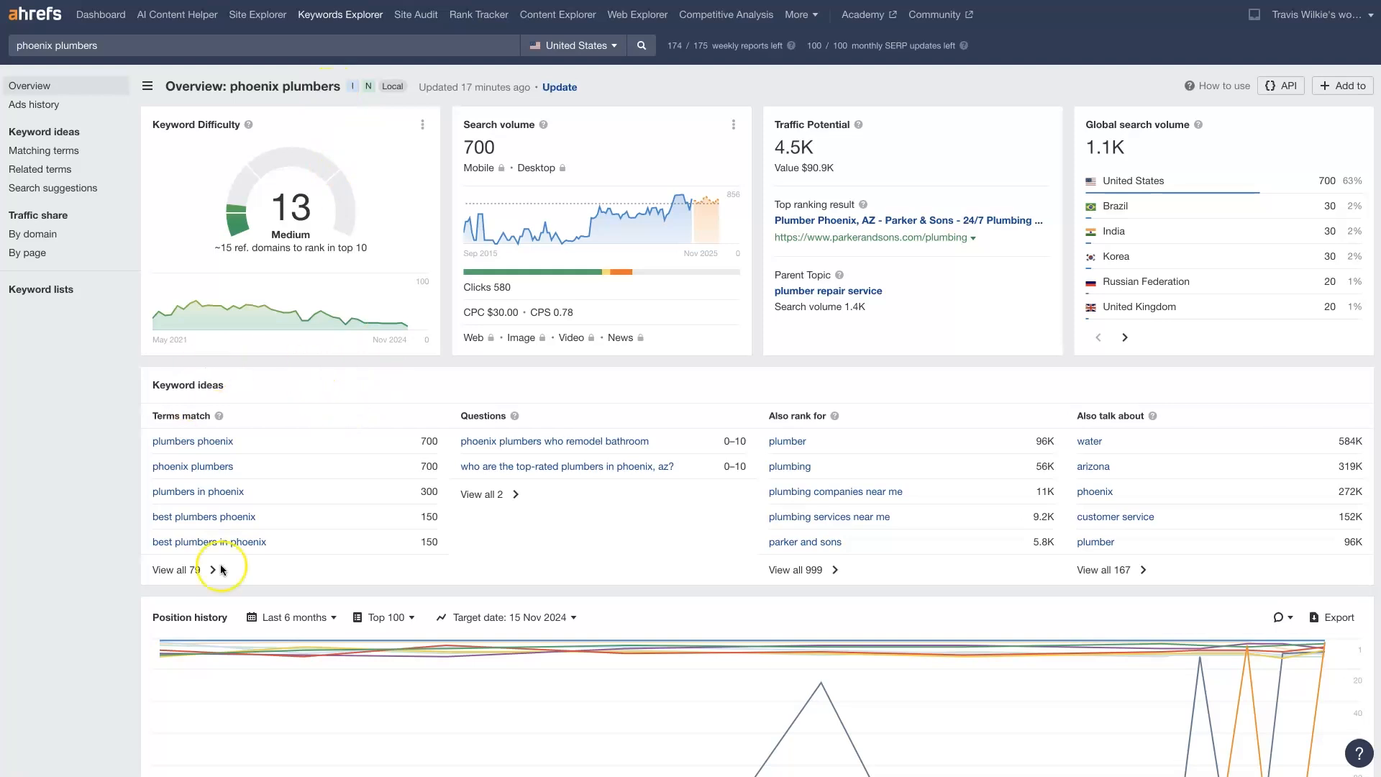
Review the phoenix plumbers overview, including its keyword difficulty, search volume, cost per click and traffic potential
scroll(1357, 603, "down", 18)
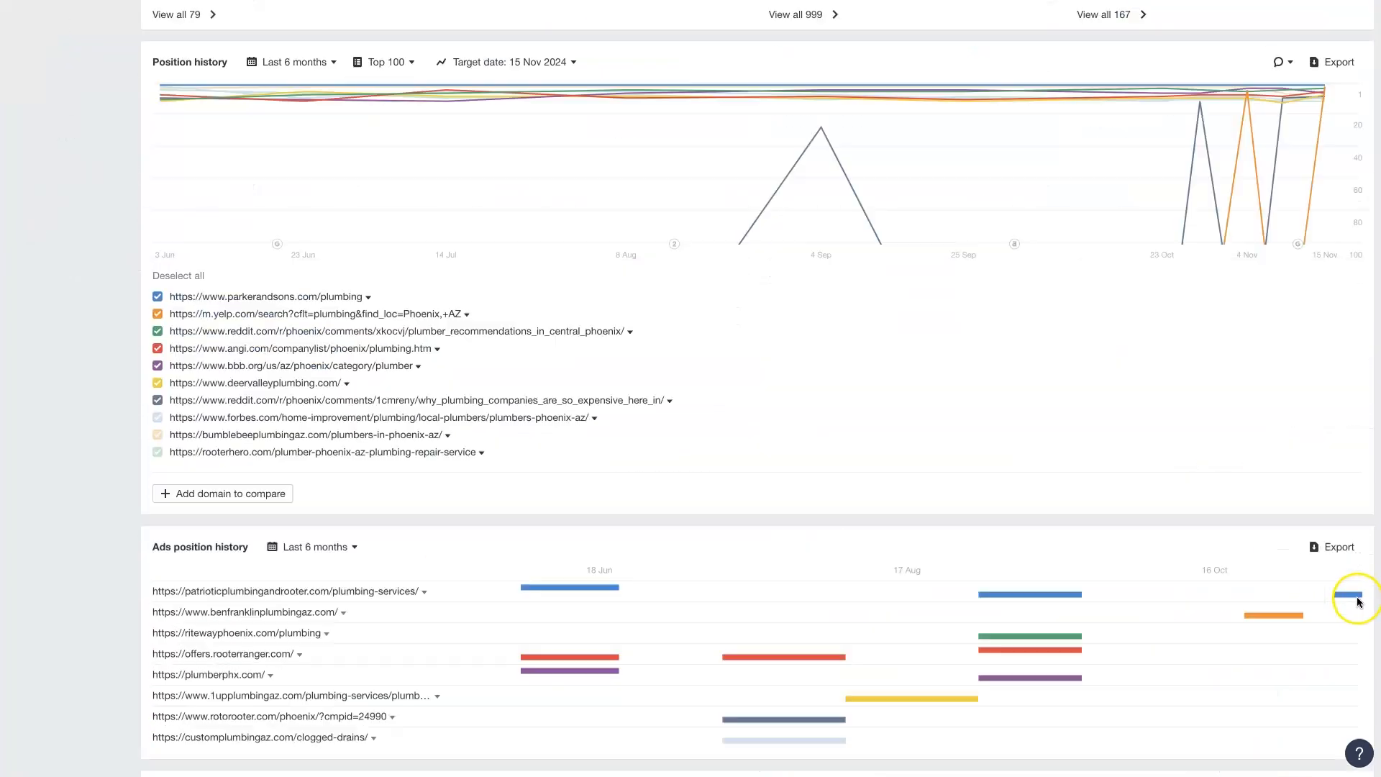
scroll(1356, 608, "up", 18)
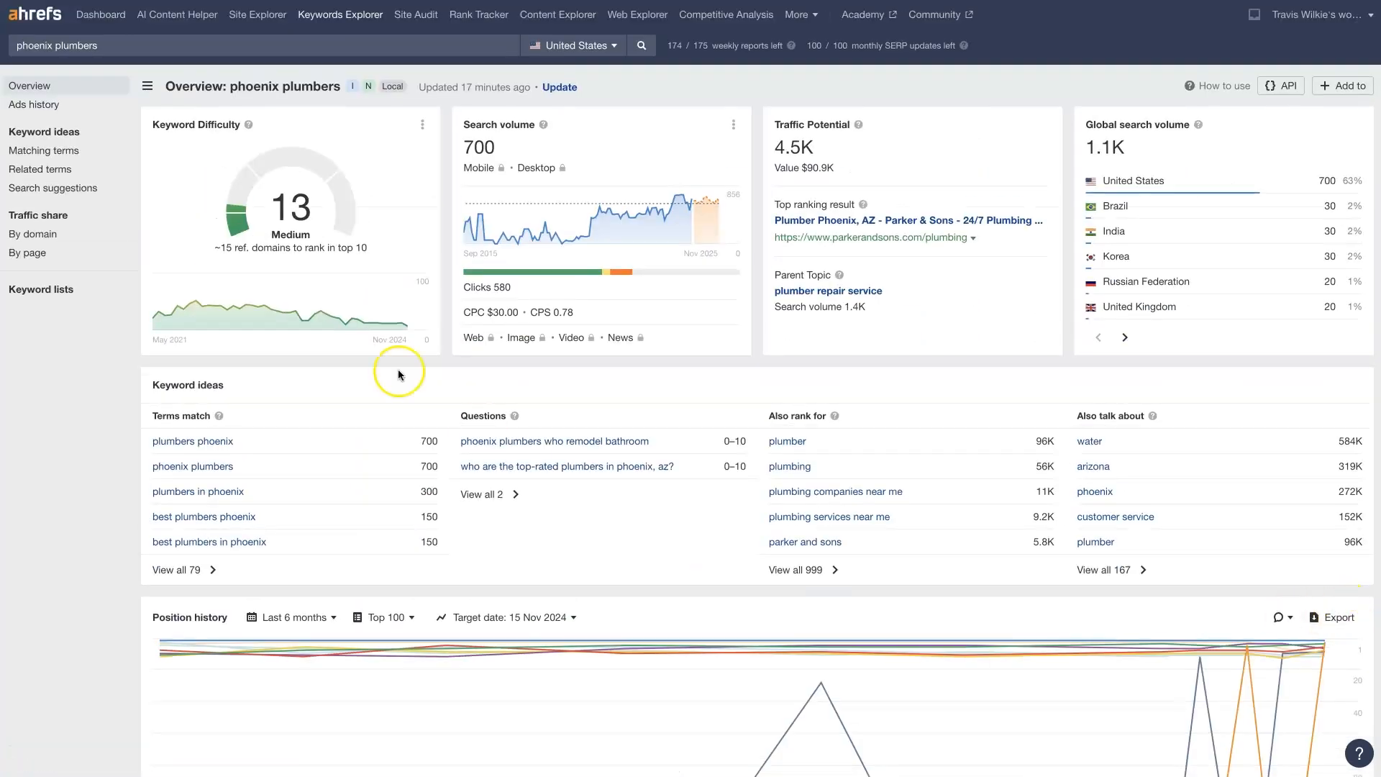
mouse_move(248, 127)
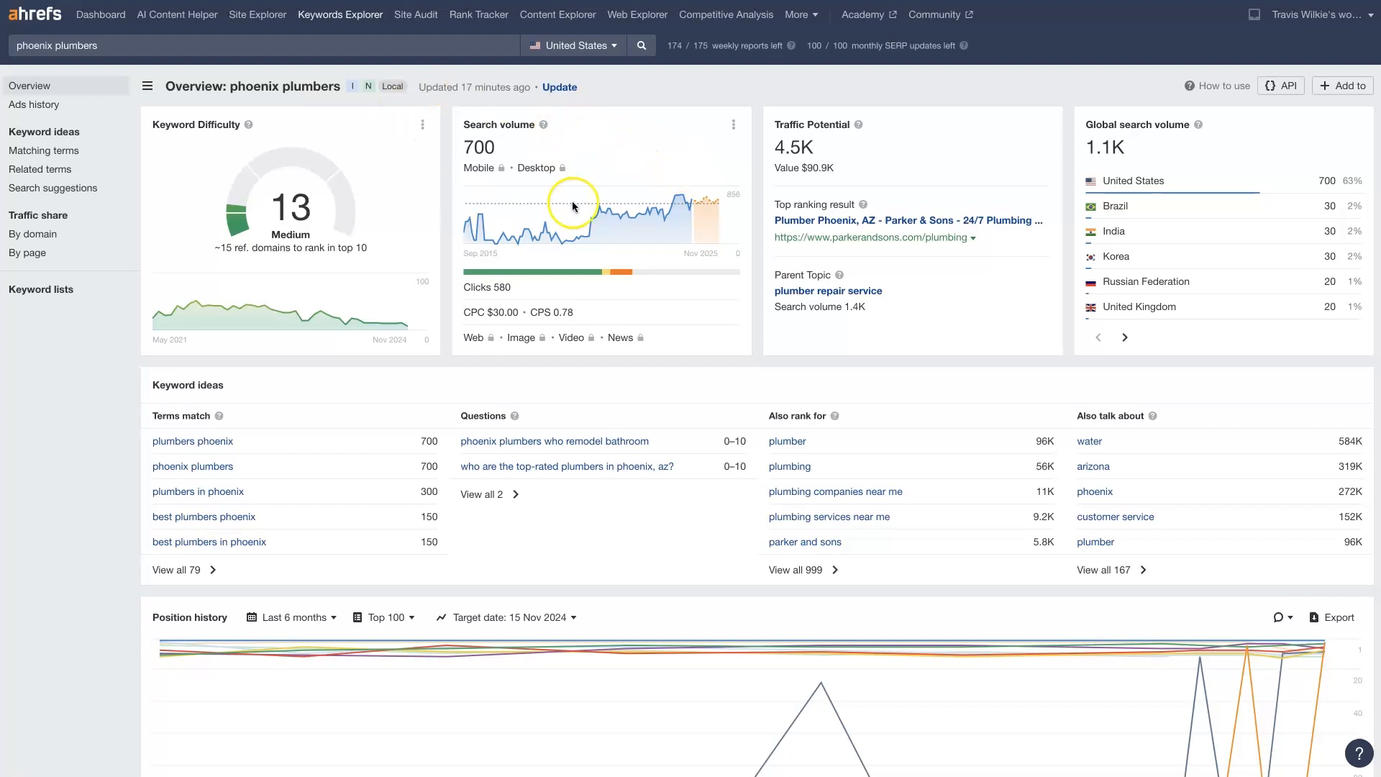
left_click_drag(508, 152, 464, 143)
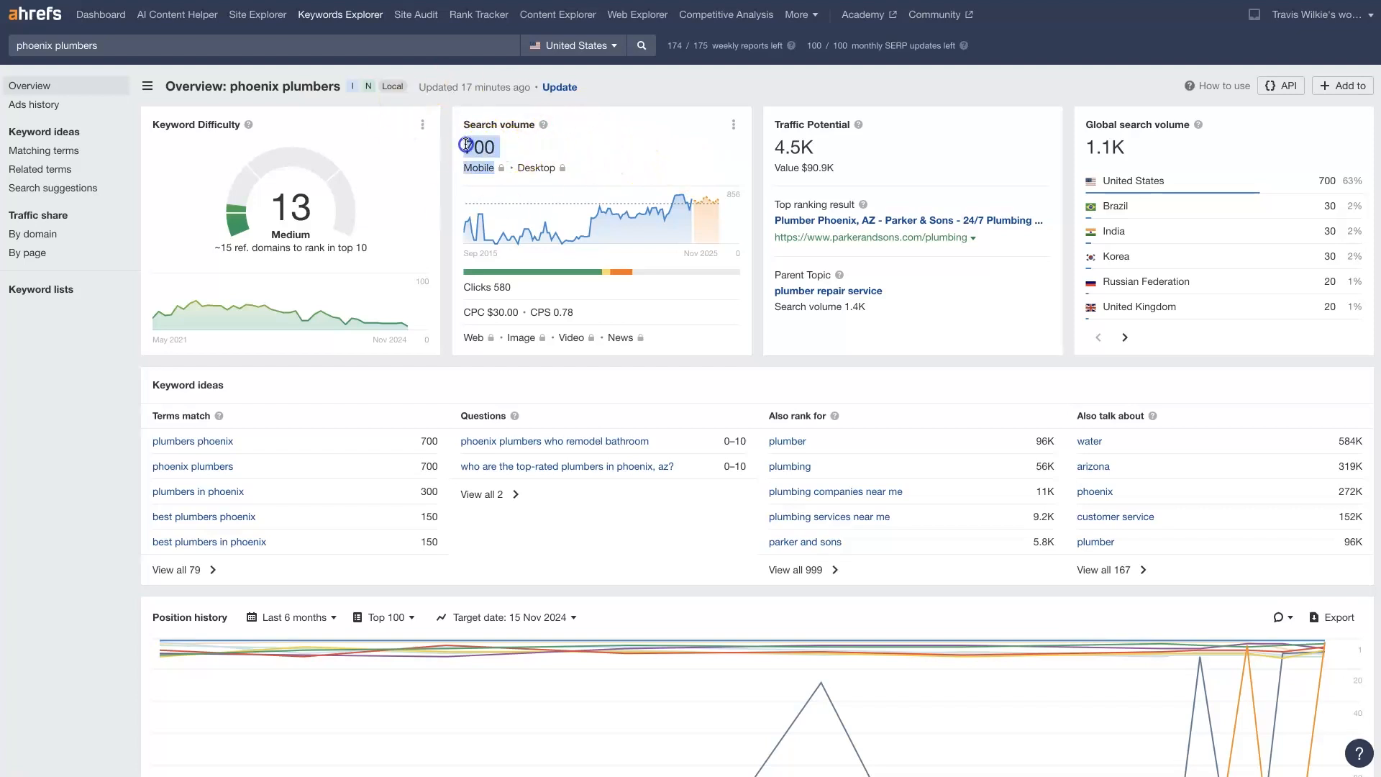
left_click(529, 141)
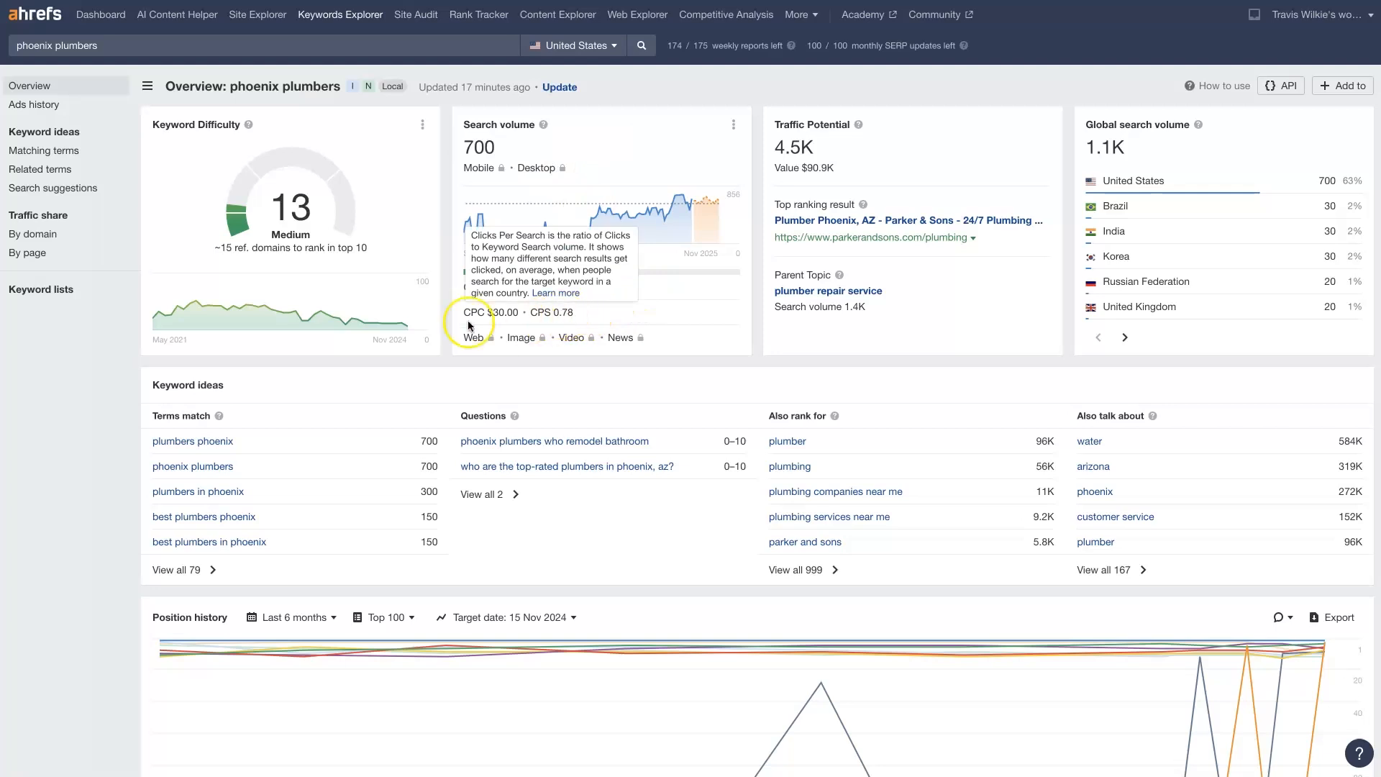
mouse_move(475, 314)
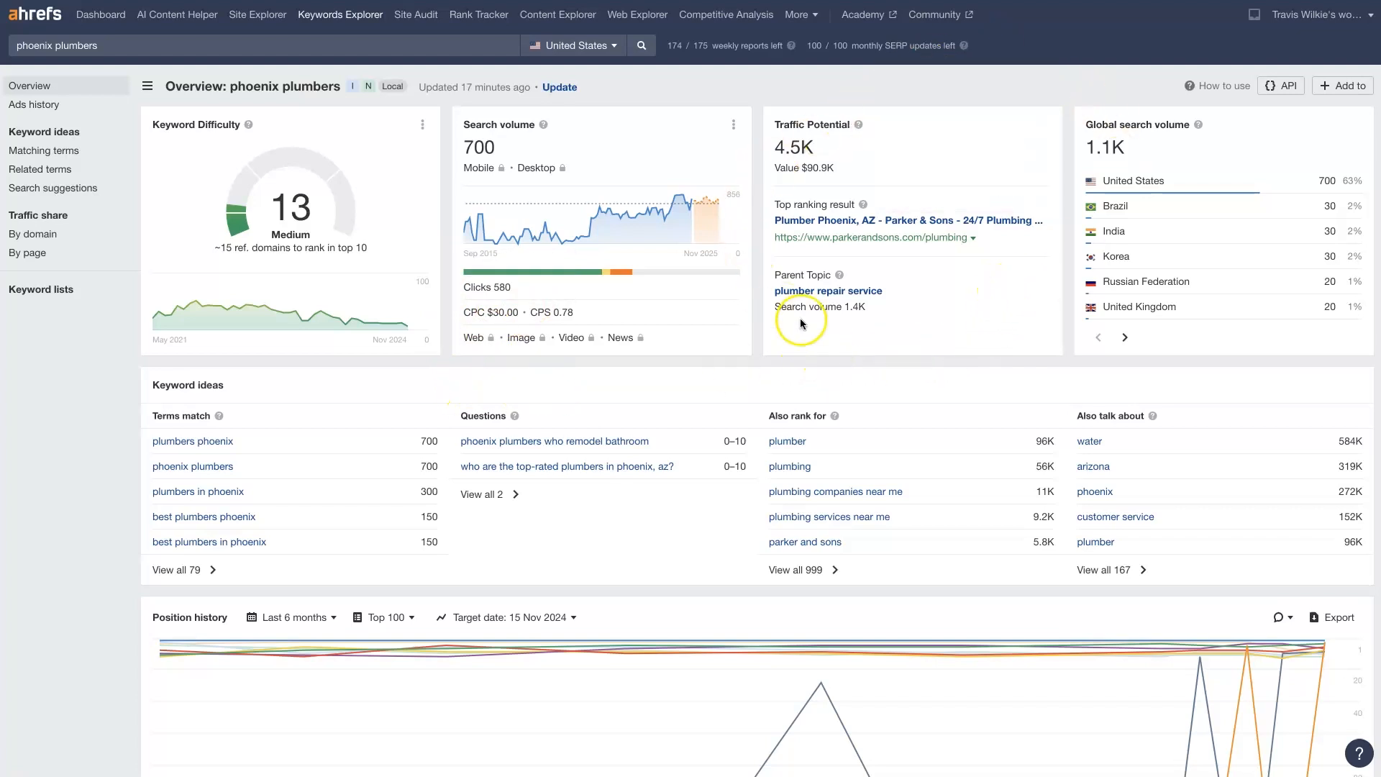
mouse_move(859, 126)
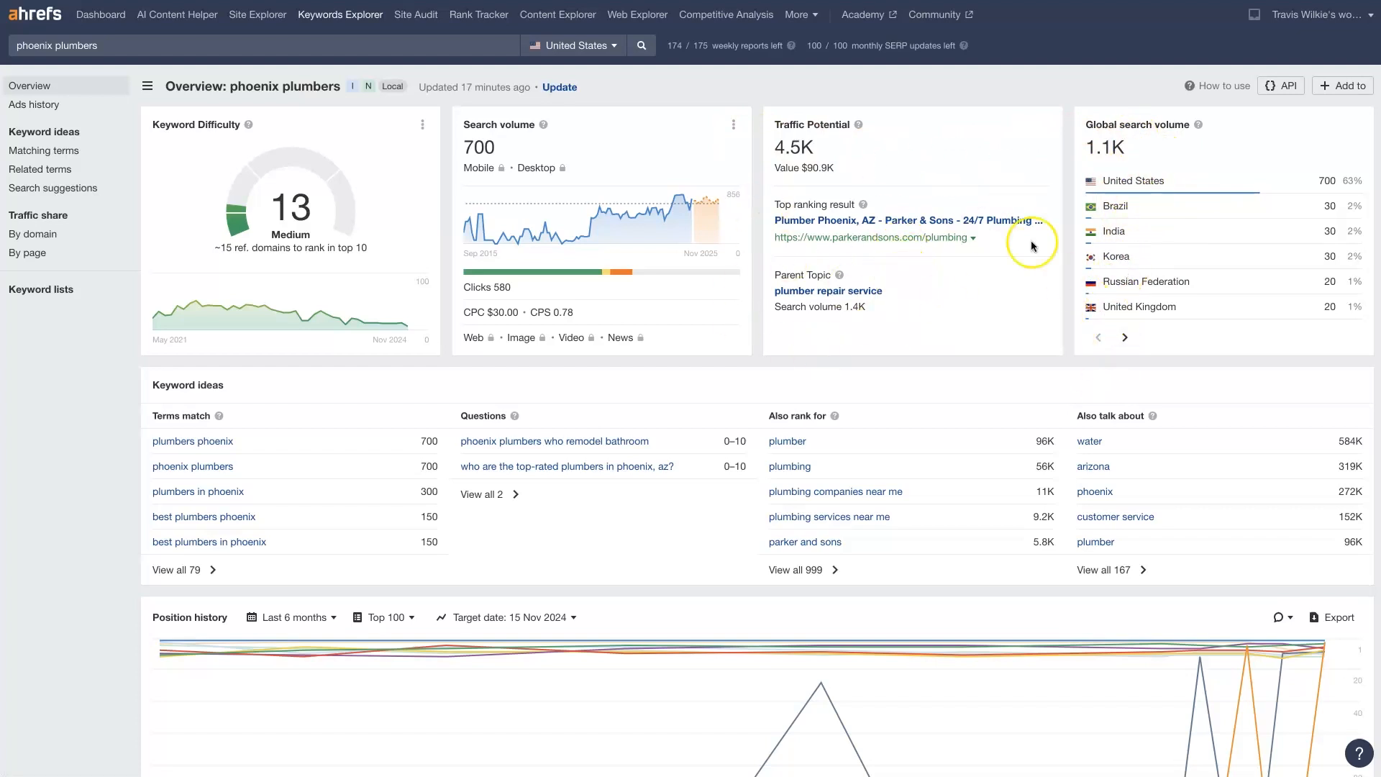
mouse_move(495, 400)
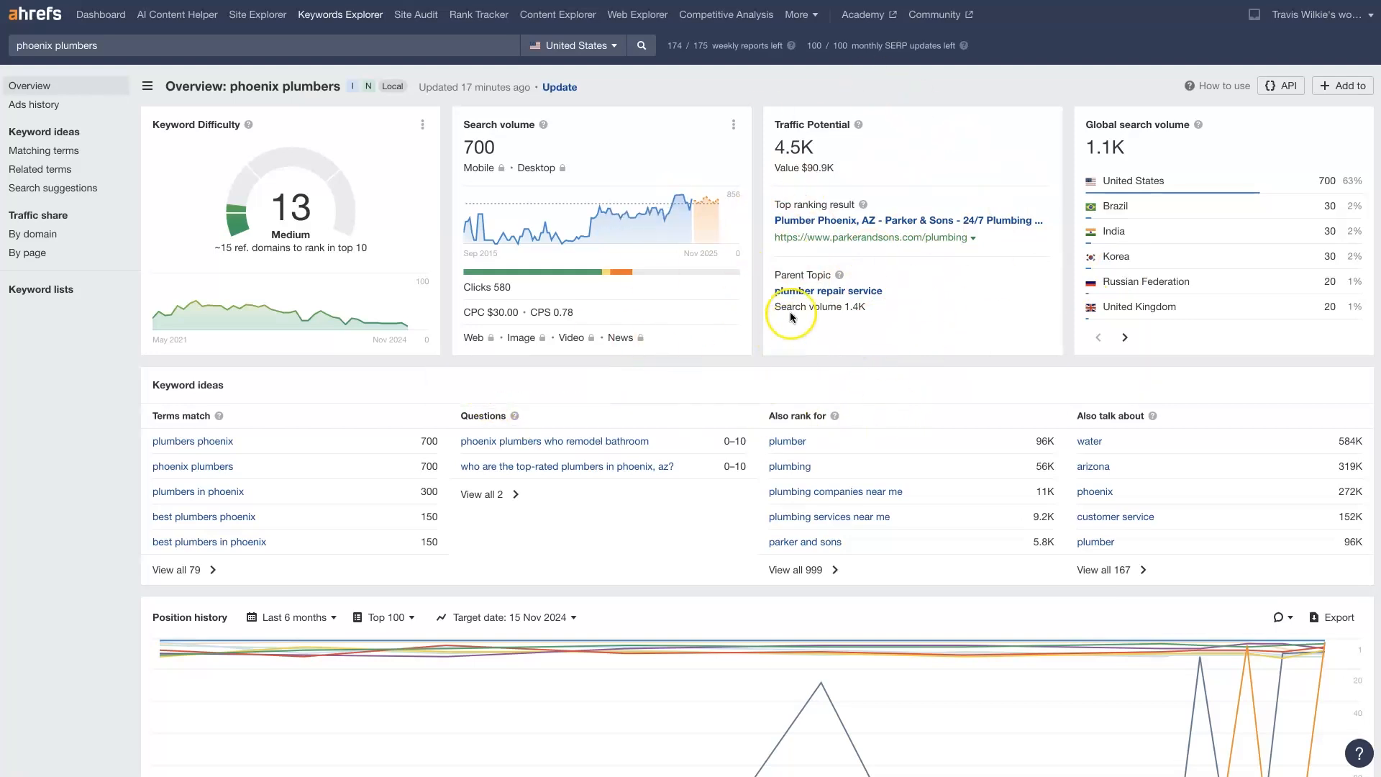
Open the overview of the parent topic "plumber repair service" in a separate browser page
right_click(798, 291)
left_click(834, 283)
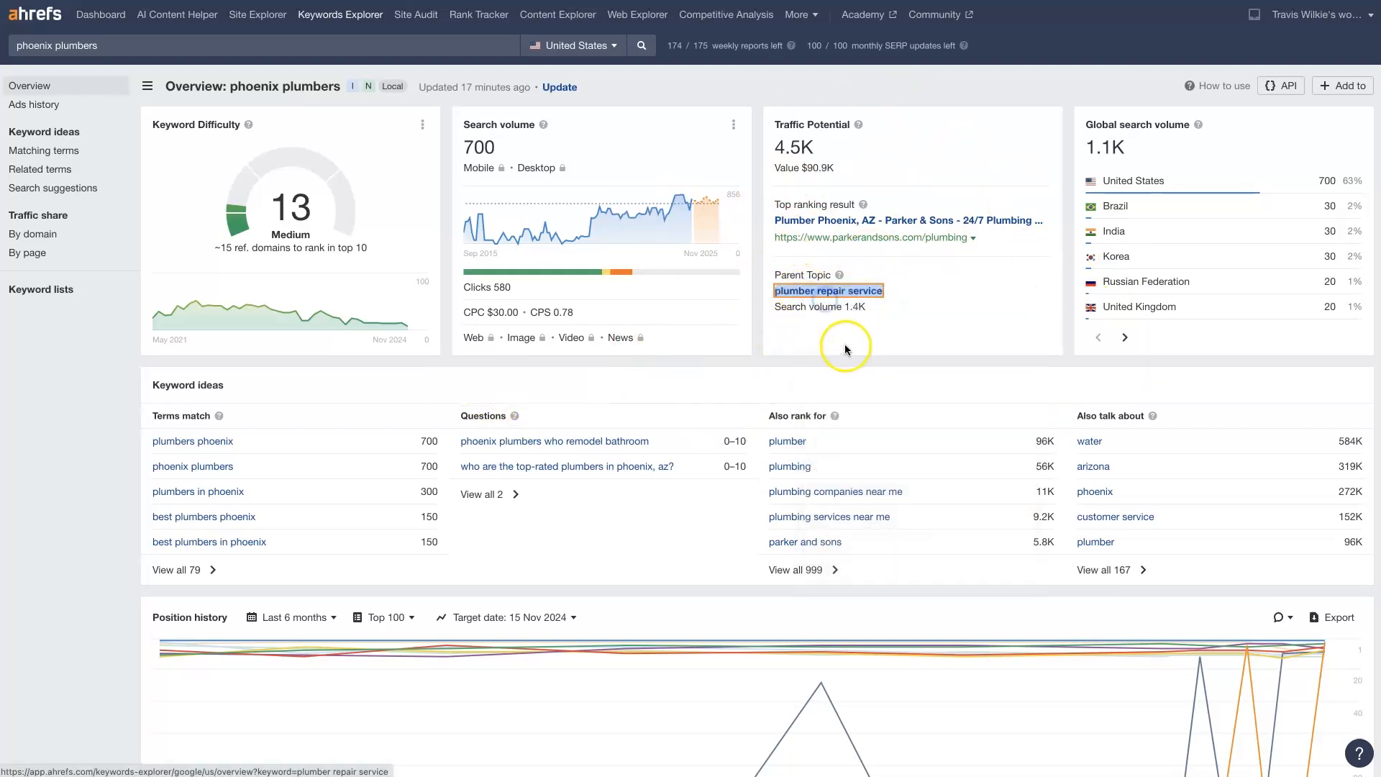
left_click(845, 344)
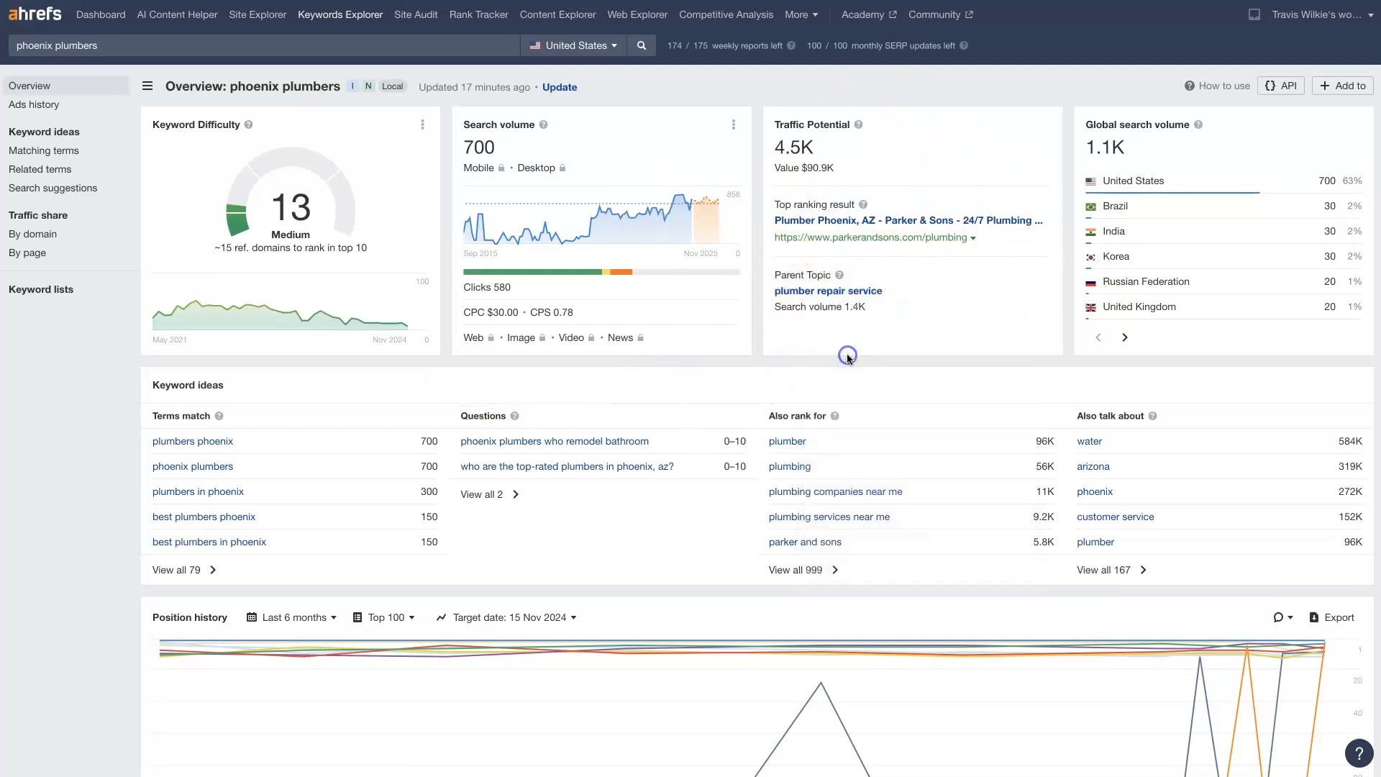
left_click(840, 295)
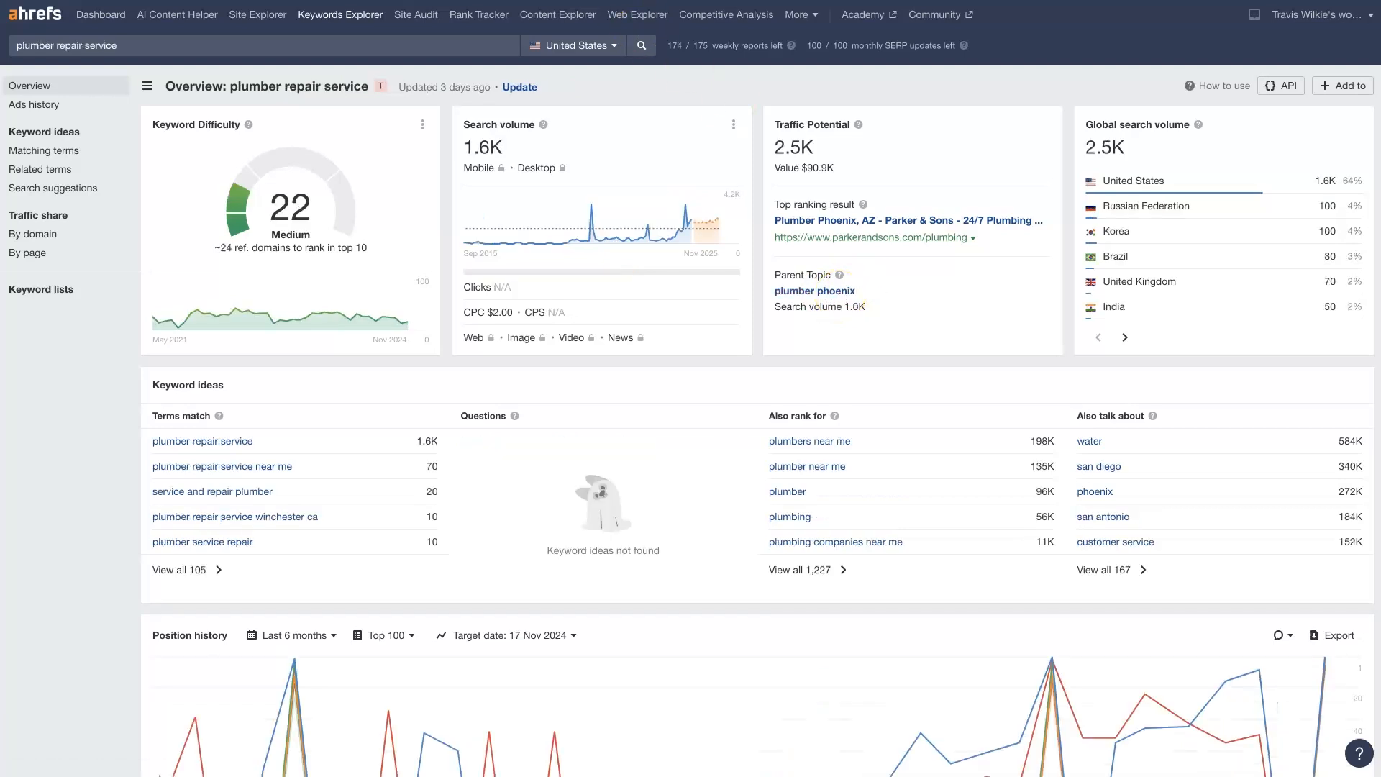
Examine the search volume, keyword ideas and position history for plumber repair service, and return to the phoenix plumbers overview
left_click_drag(518, 148, 463, 144)
left_click(610, 96)
scroll(379, 397, "down", 2)
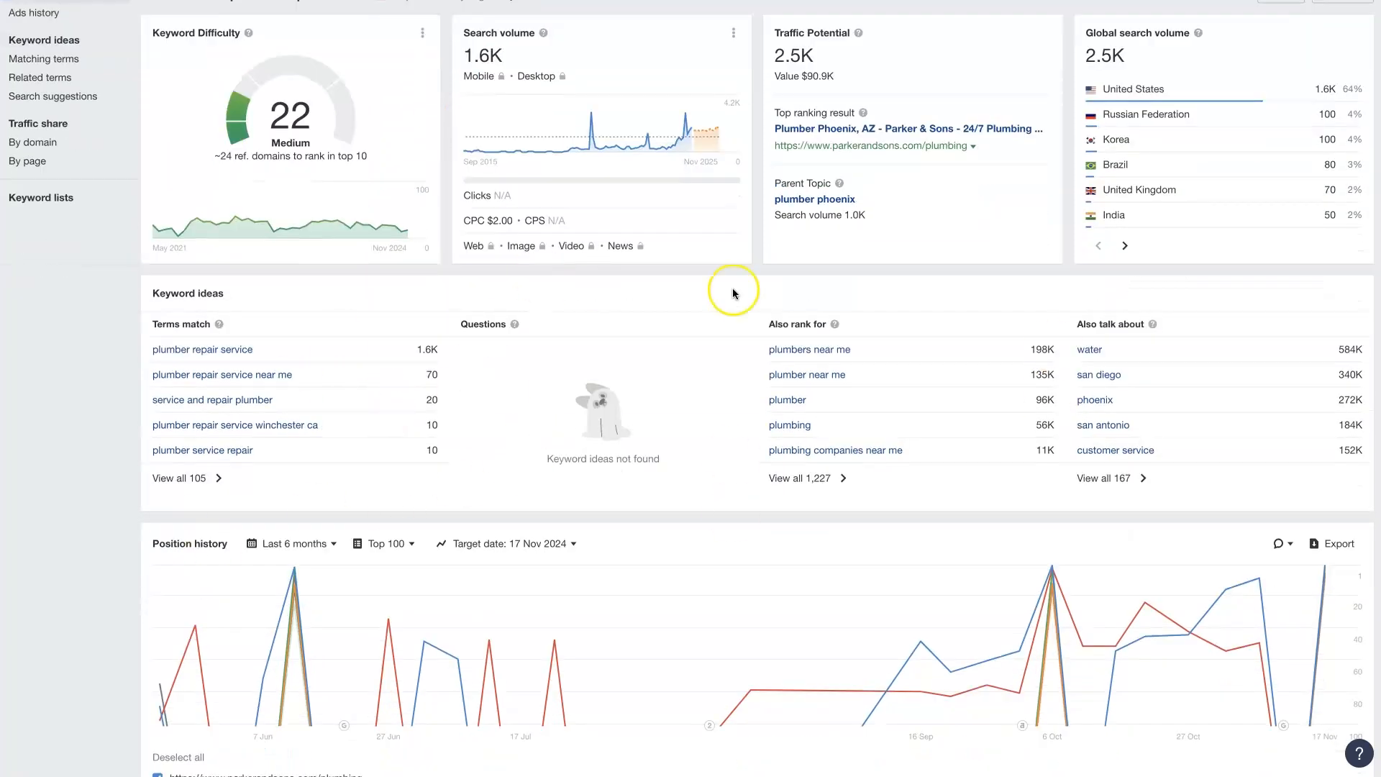
scroll(1173, 527, "down", 4)
scroll(1173, 526, "down", 1)
scroll(1171, 527, "up", 5)
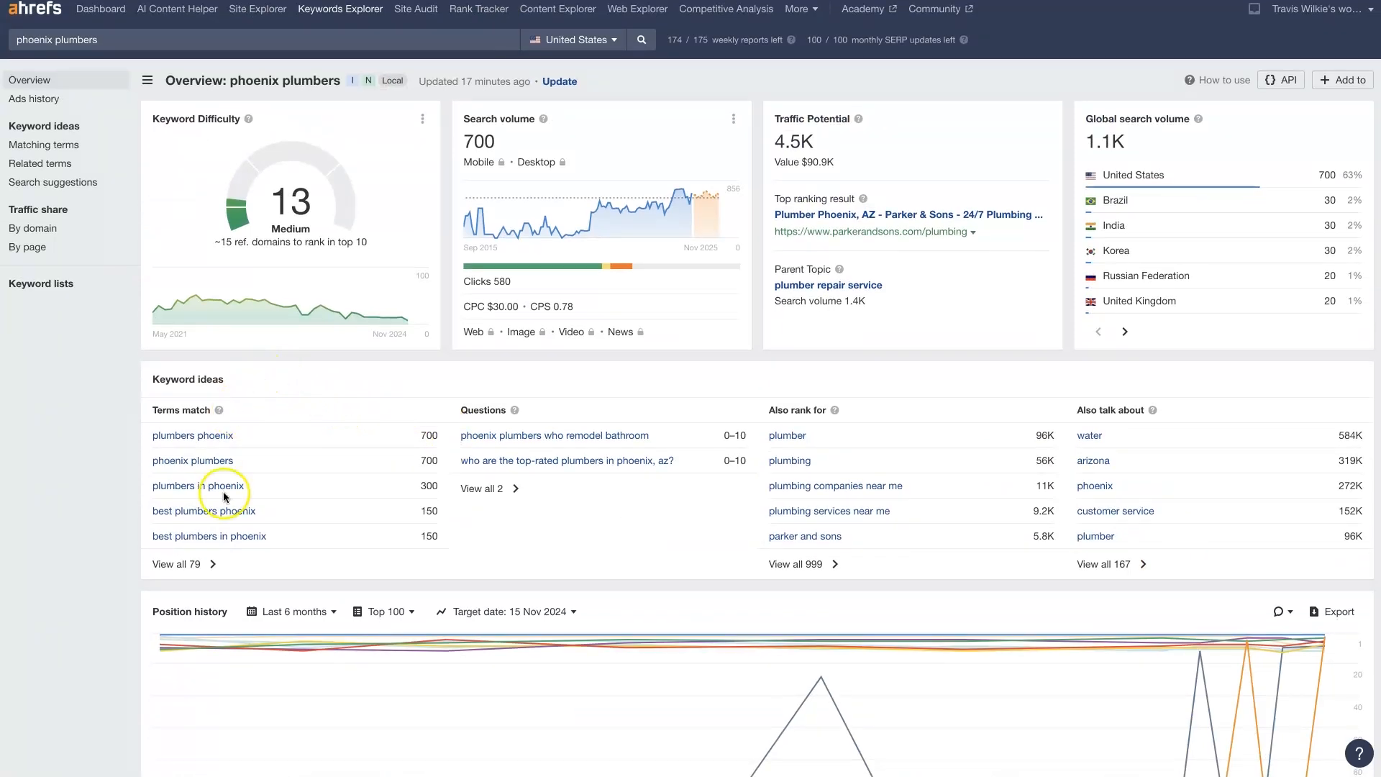
Open the full terms-match list of keyword ideas for phoenix plumbers in a separate browser page
left_click_drag(230, 377, 157, 374)
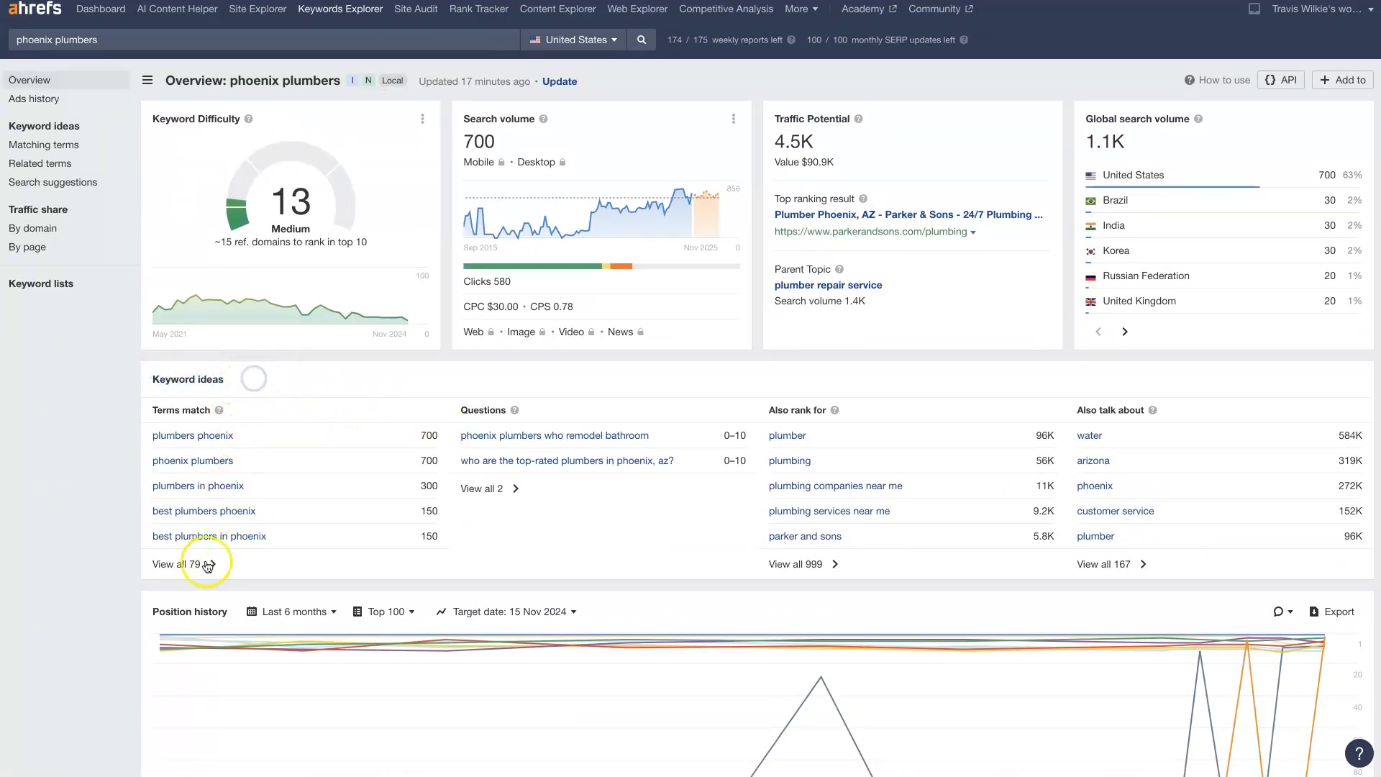
right_click(185, 567)
left_click(228, 562)
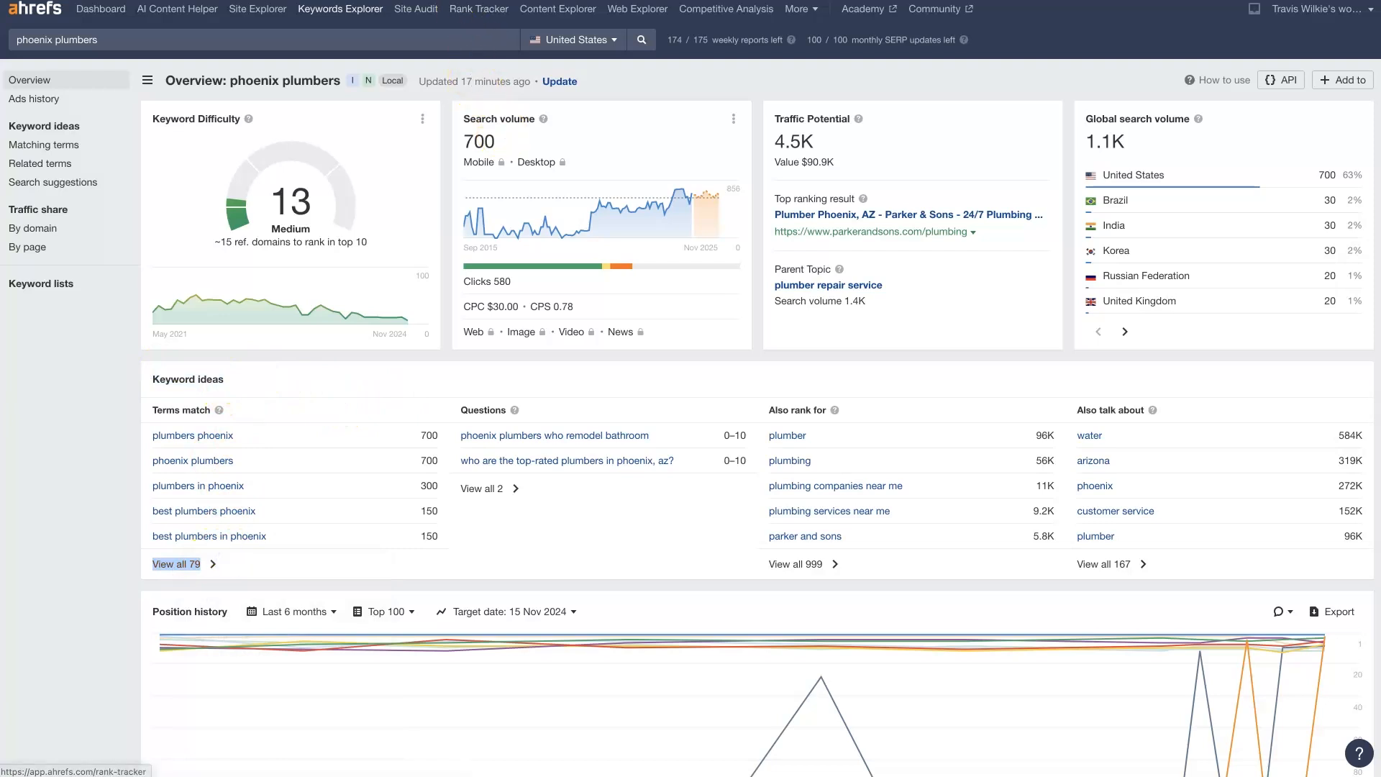
left_click(568, 0)
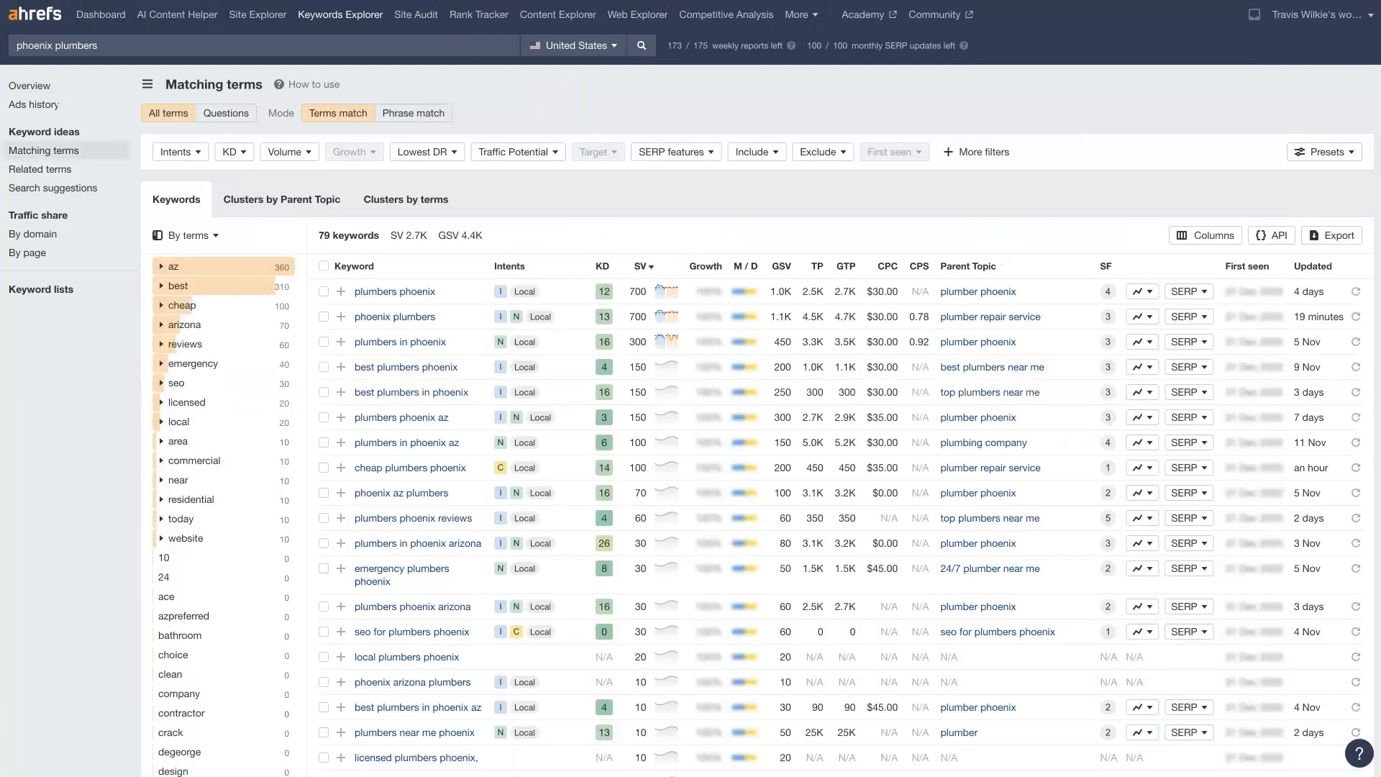
Look through the matching terms list and view its export options without exporting
scroll(400, 363, "down", 3)
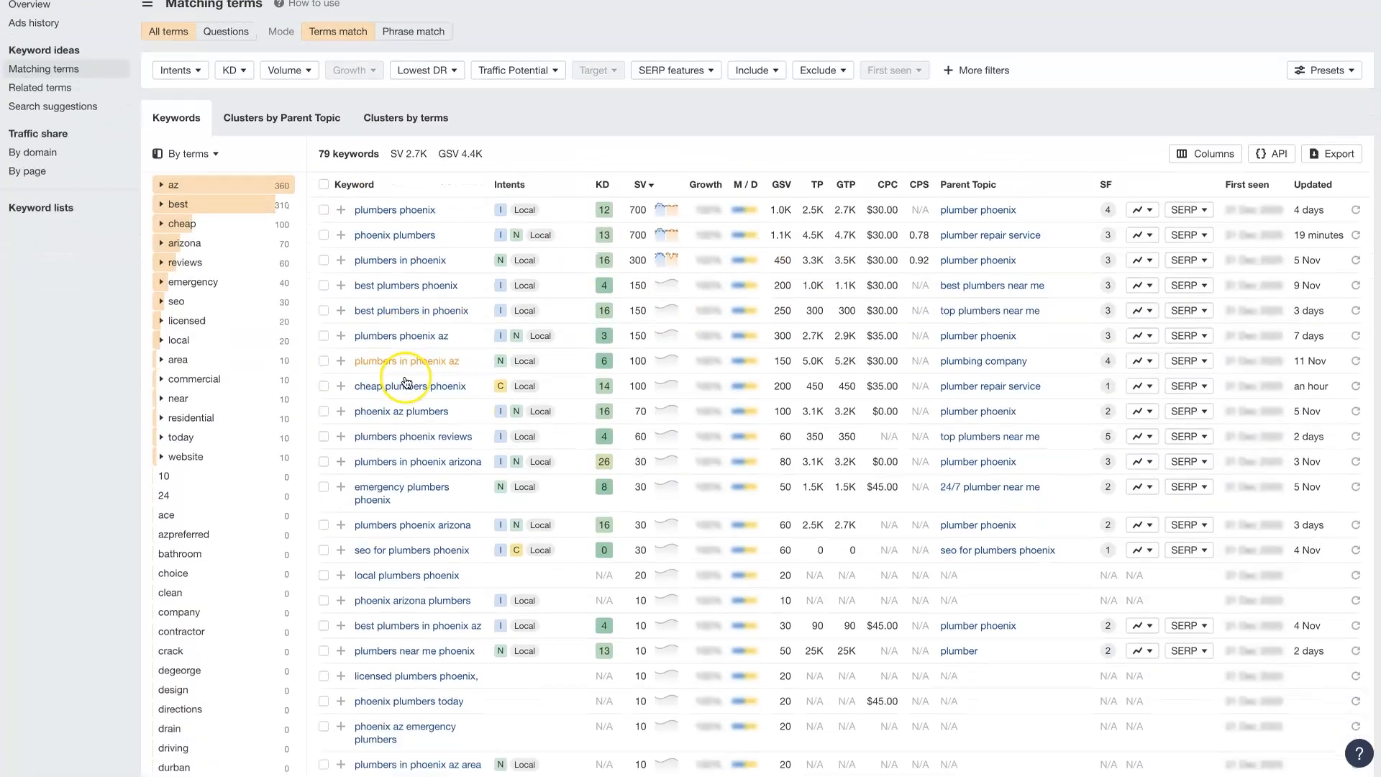
scroll(408, 294, "down", 15)
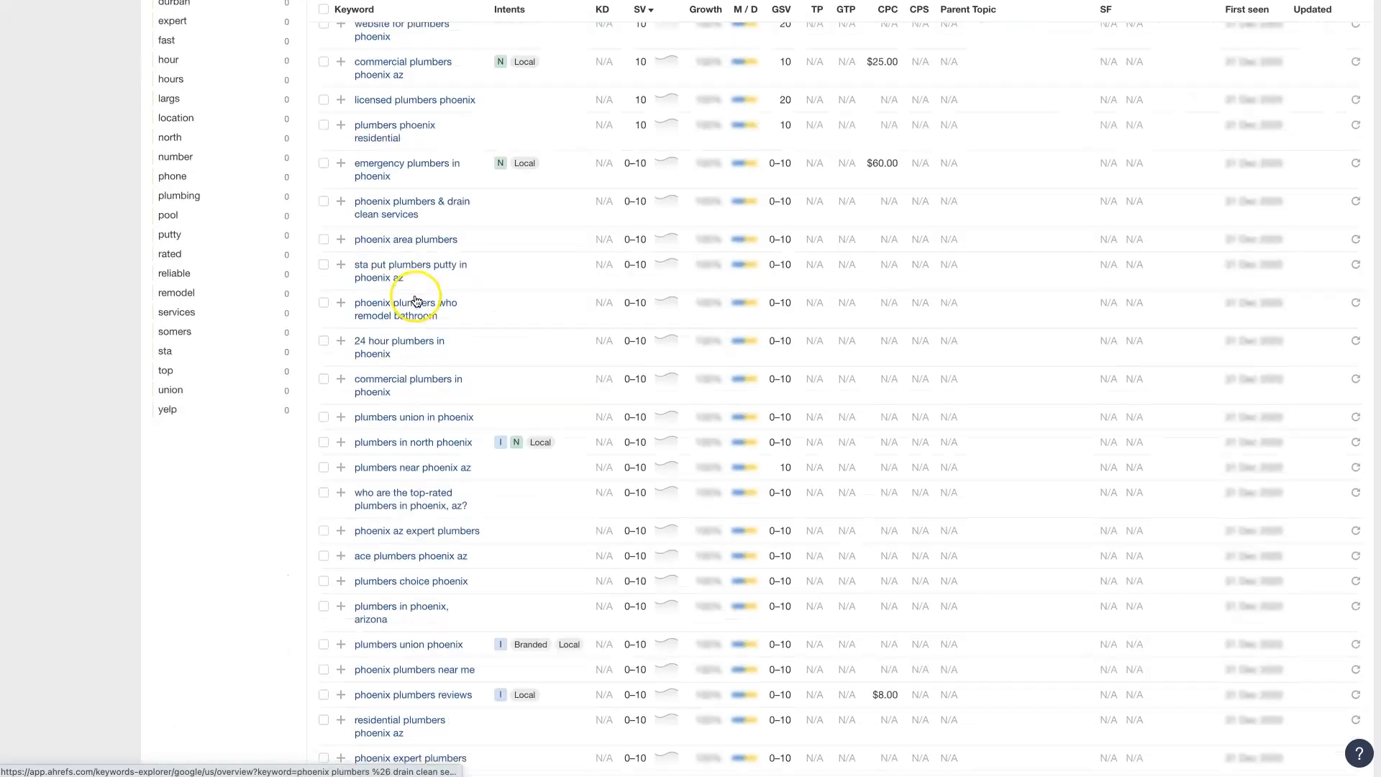
scroll(419, 305, "up", 18)
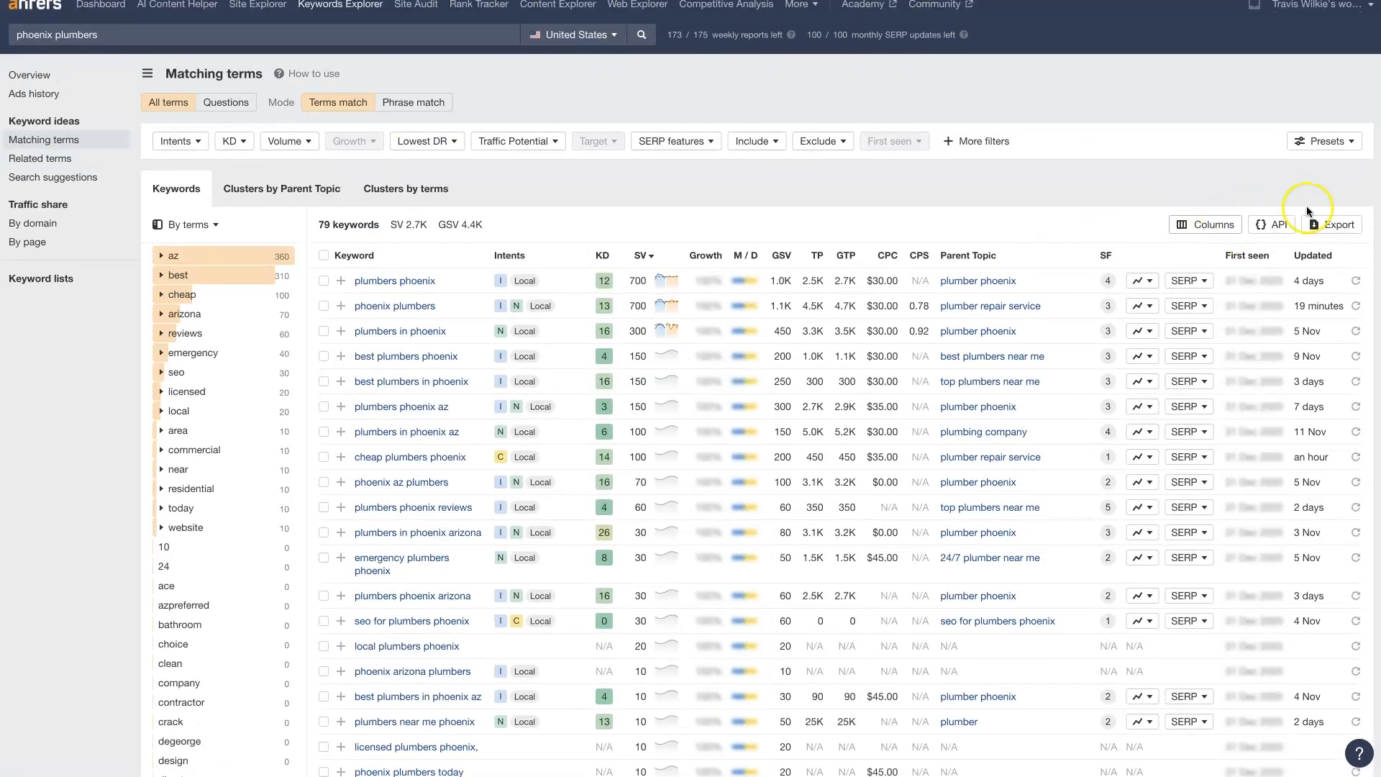
left_click(1339, 237)
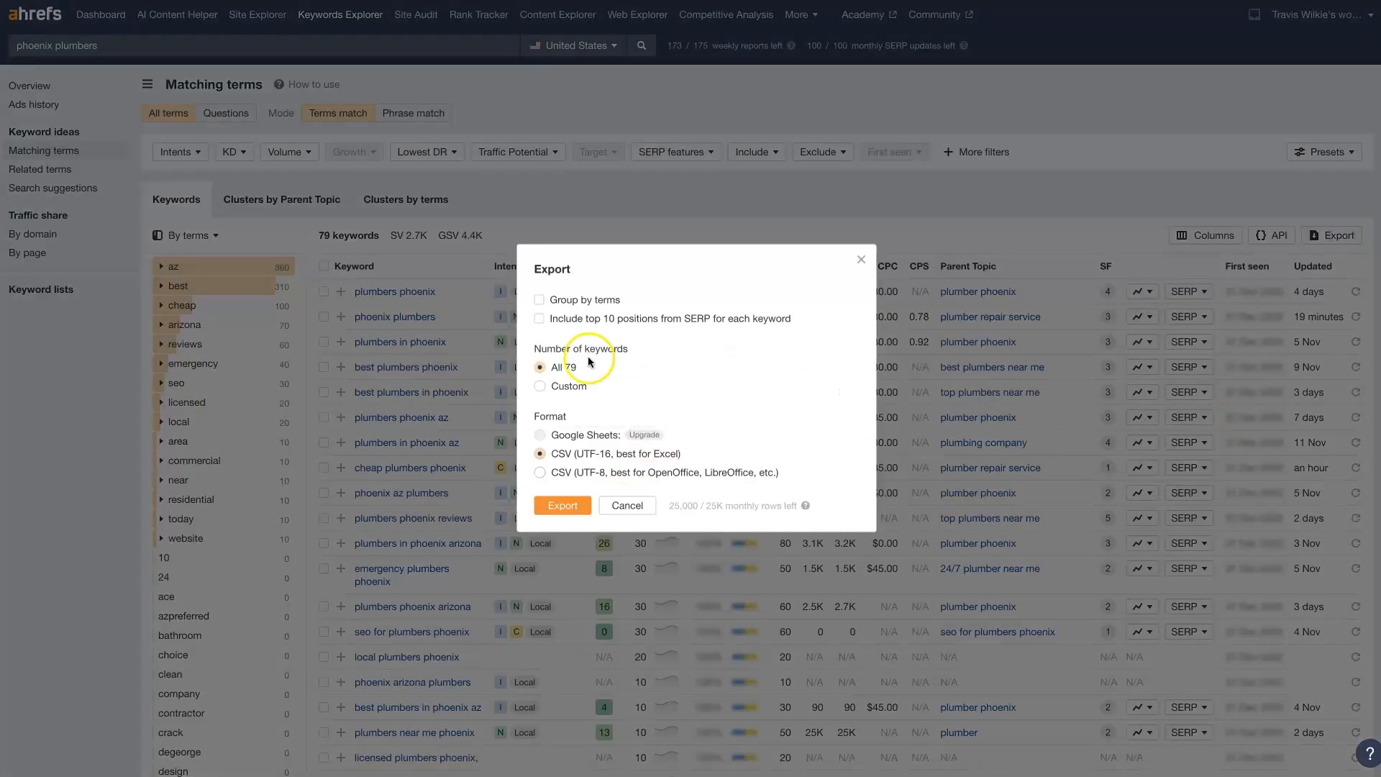
left_click(860, 261)
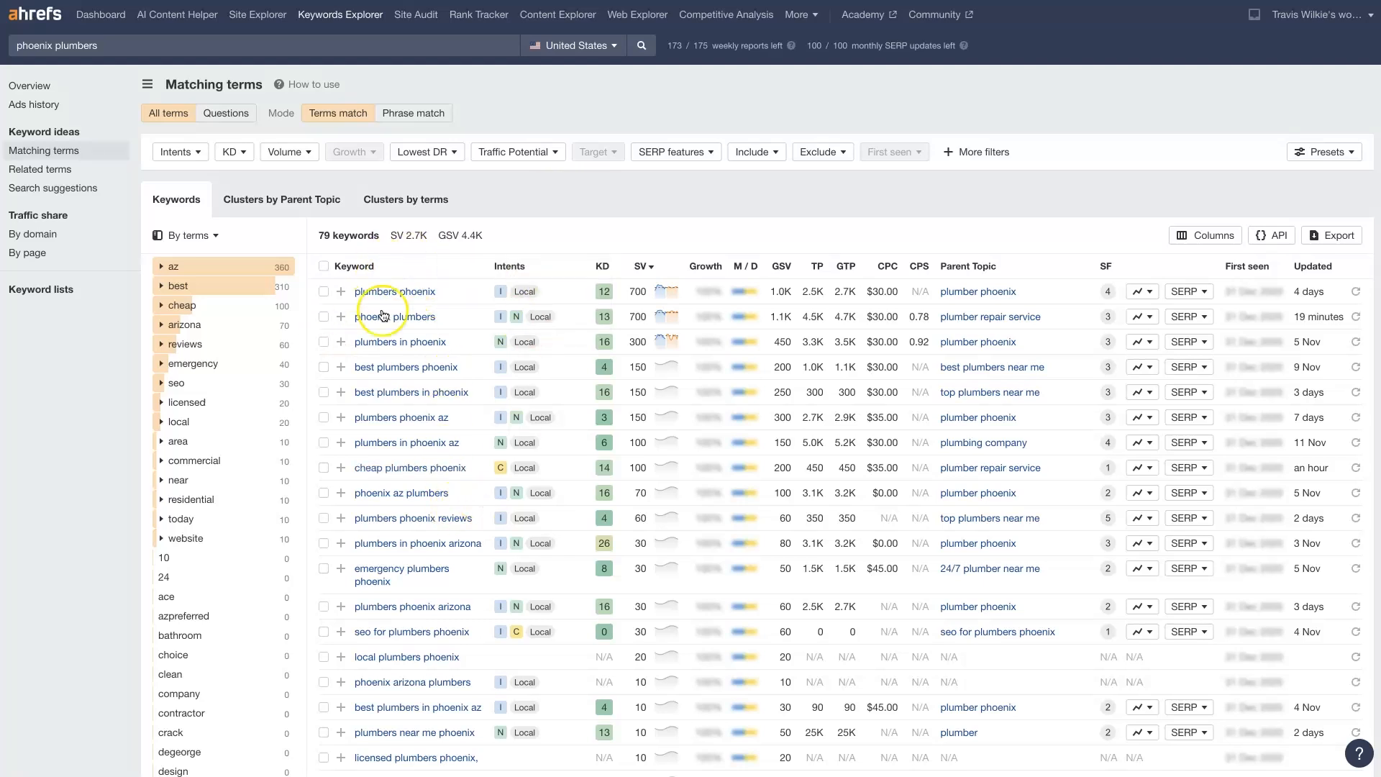
Read the explanations of the search intent labels, such as informational, navigational, commercial and local, on the matching keywords
mouse_move(502, 282)
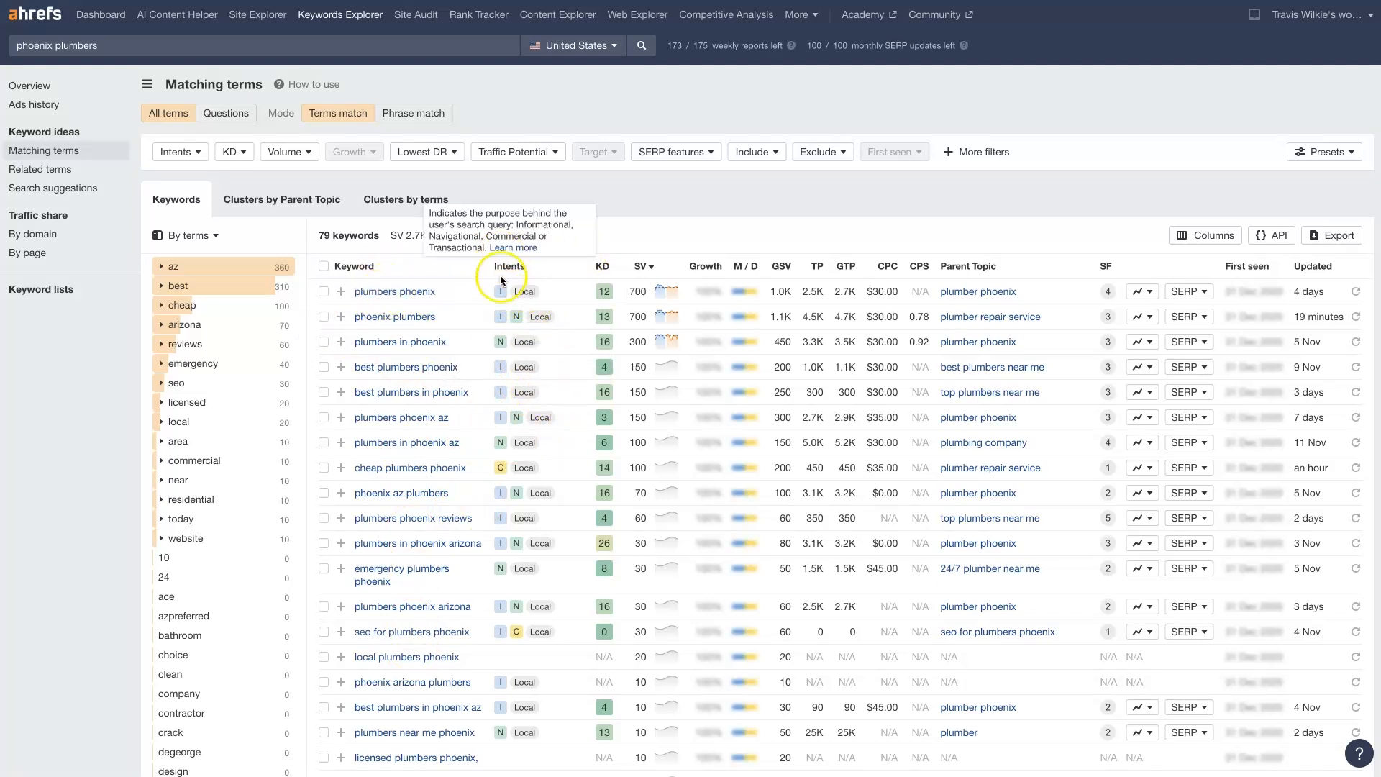
left_click(529, 292)
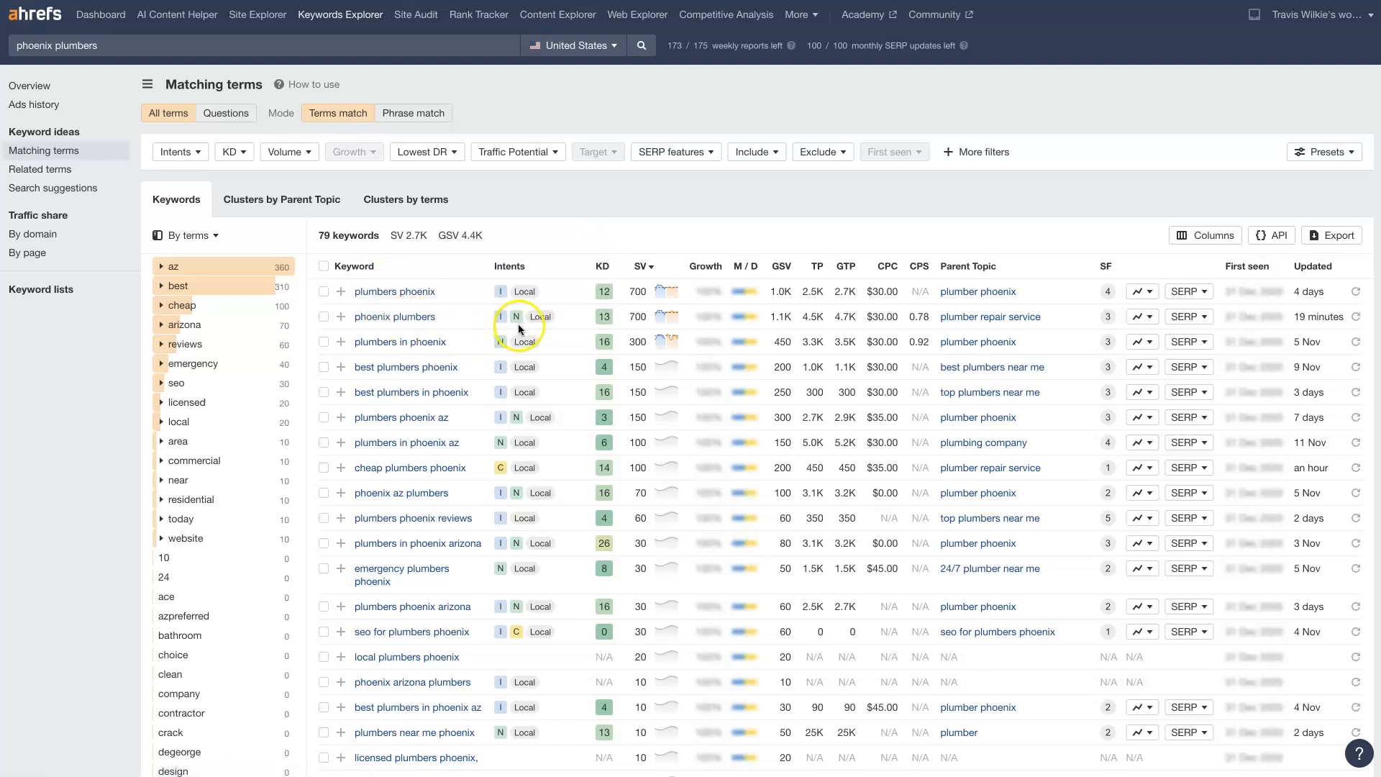
mouse_move(505, 319)
mouse_move(526, 343)
mouse_move(480, 472)
mouse_move(523, 469)
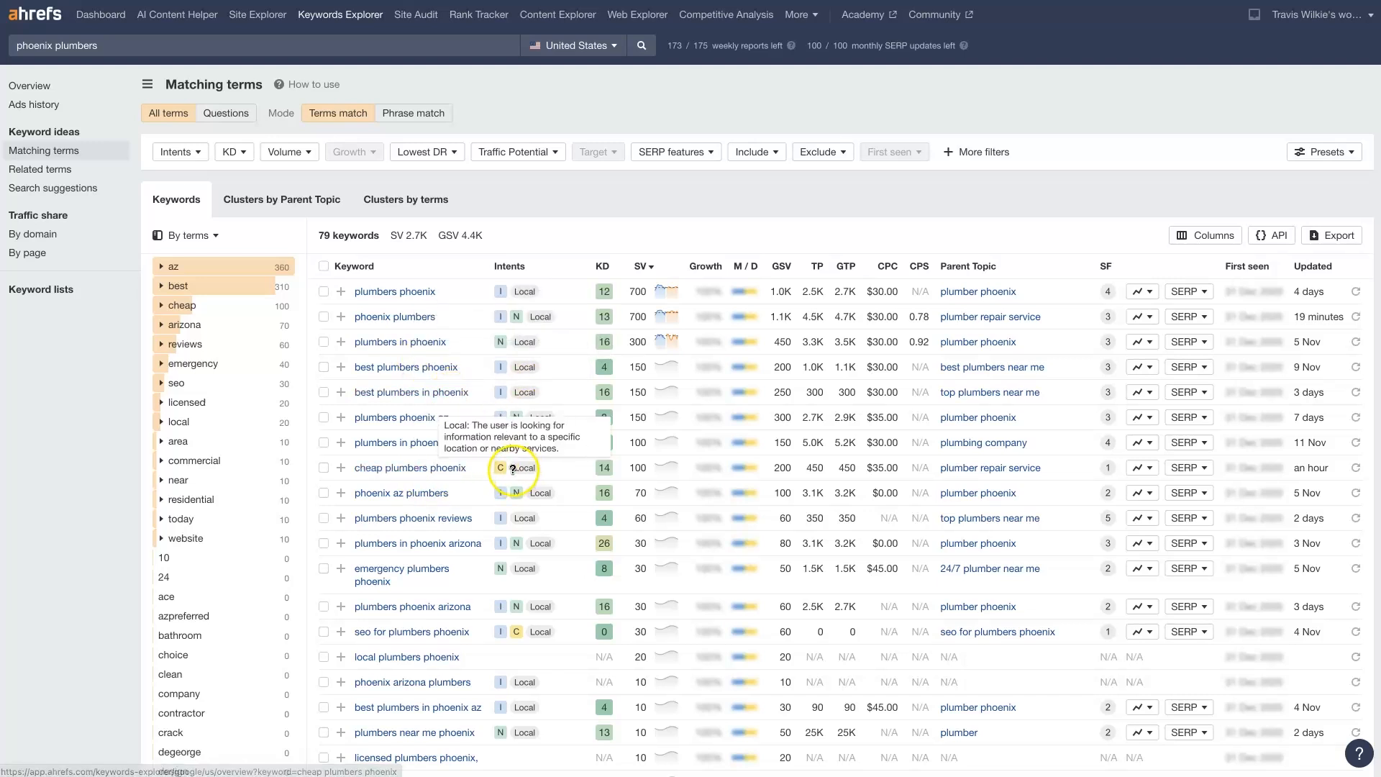
mouse_move(516, 523)
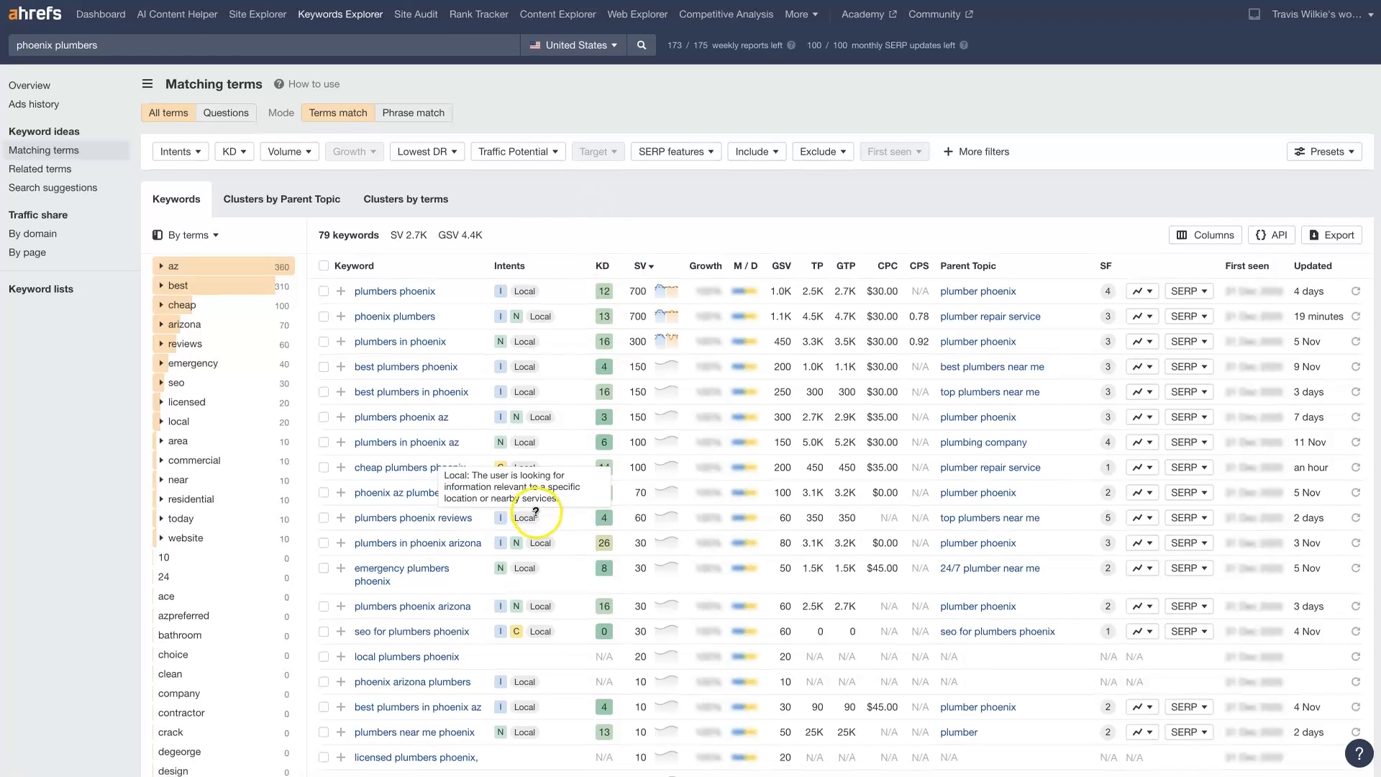
scroll(538, 518, "down", 3)
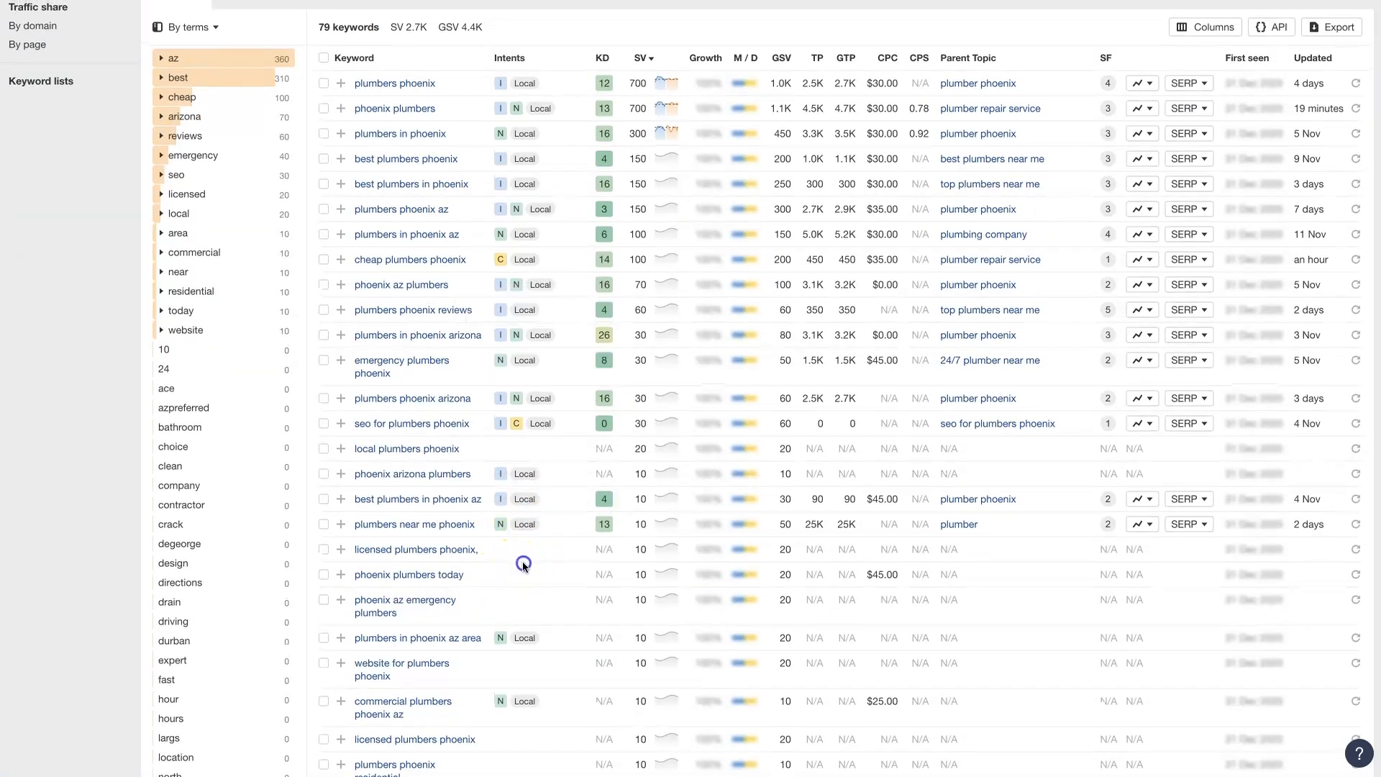
scroll(506, 565, "up", 3)
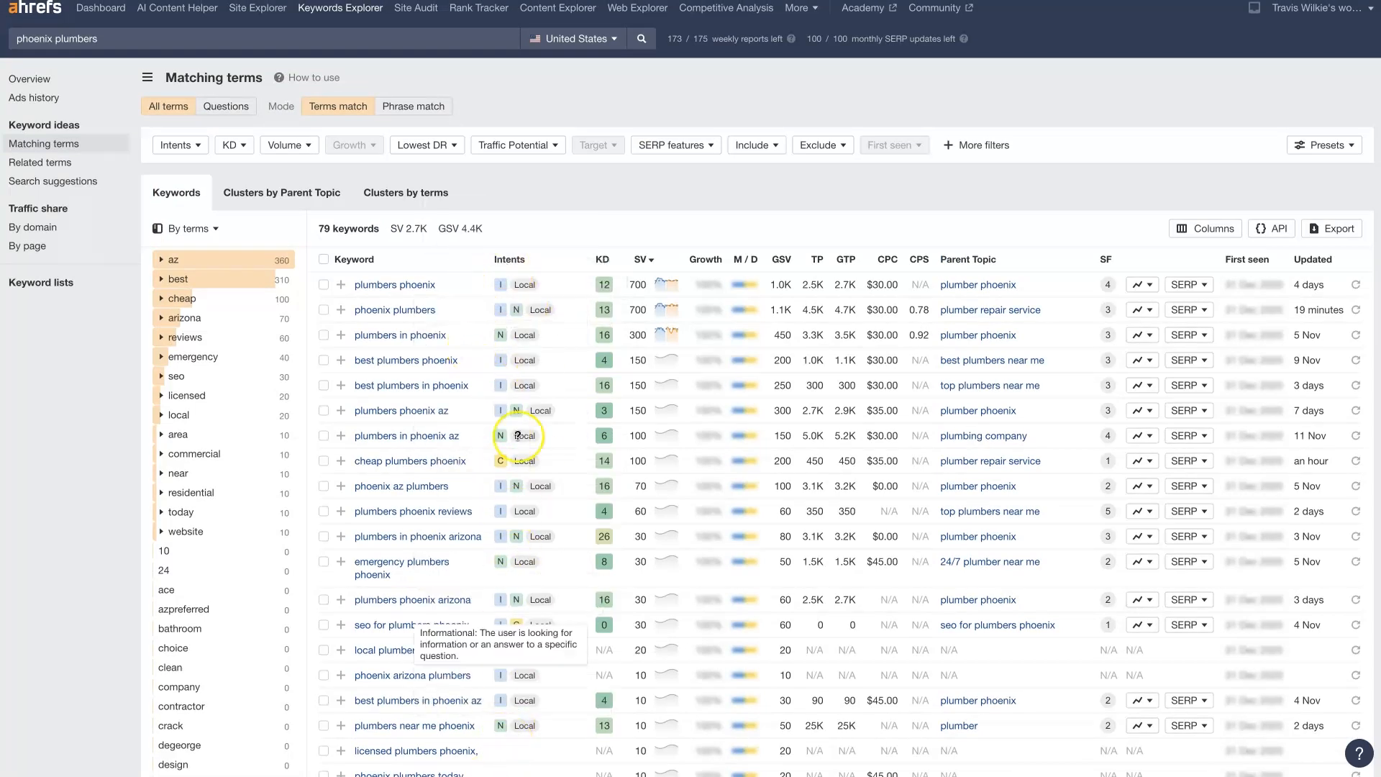
Check the metric column explanations for the matching keywords, and view the export options again without exporting
scroll(530, 366, "up", 1)
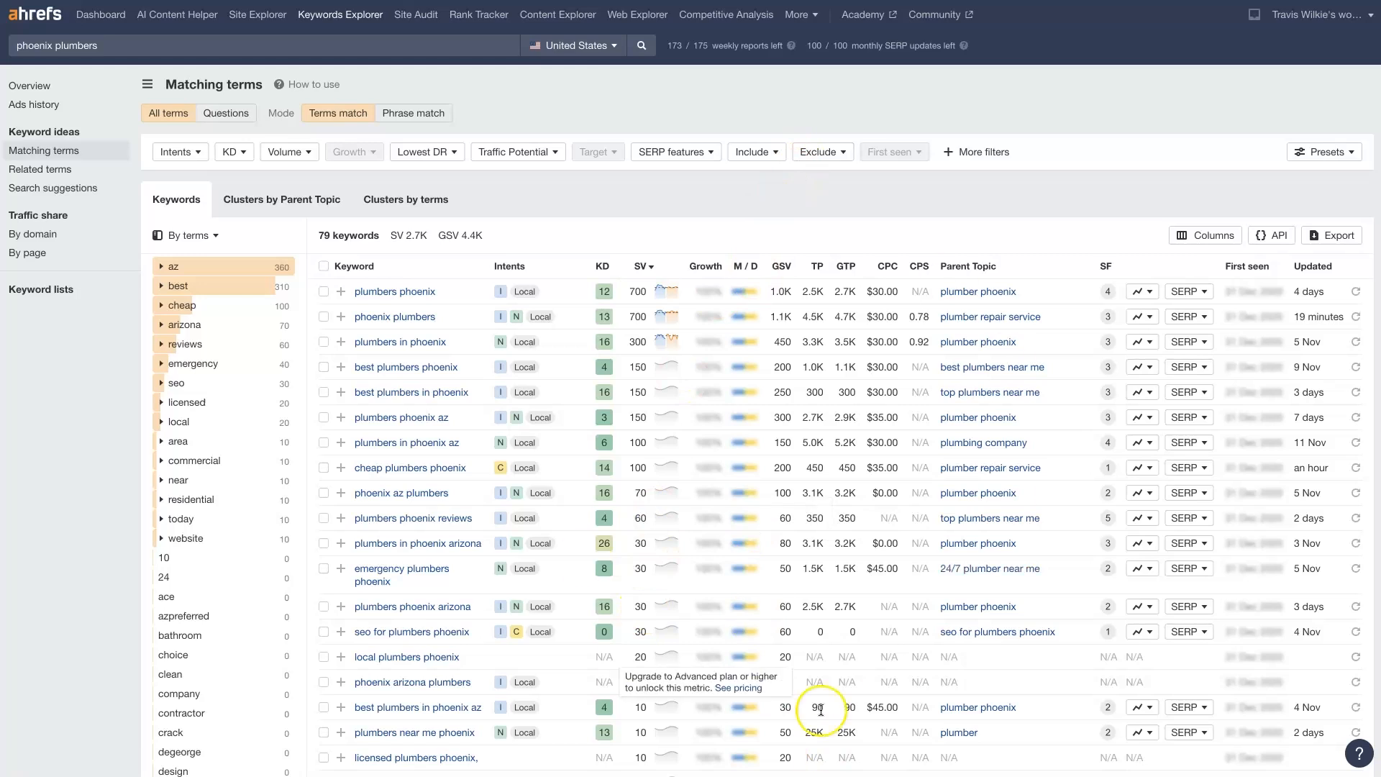
mouse_move(921, 267)
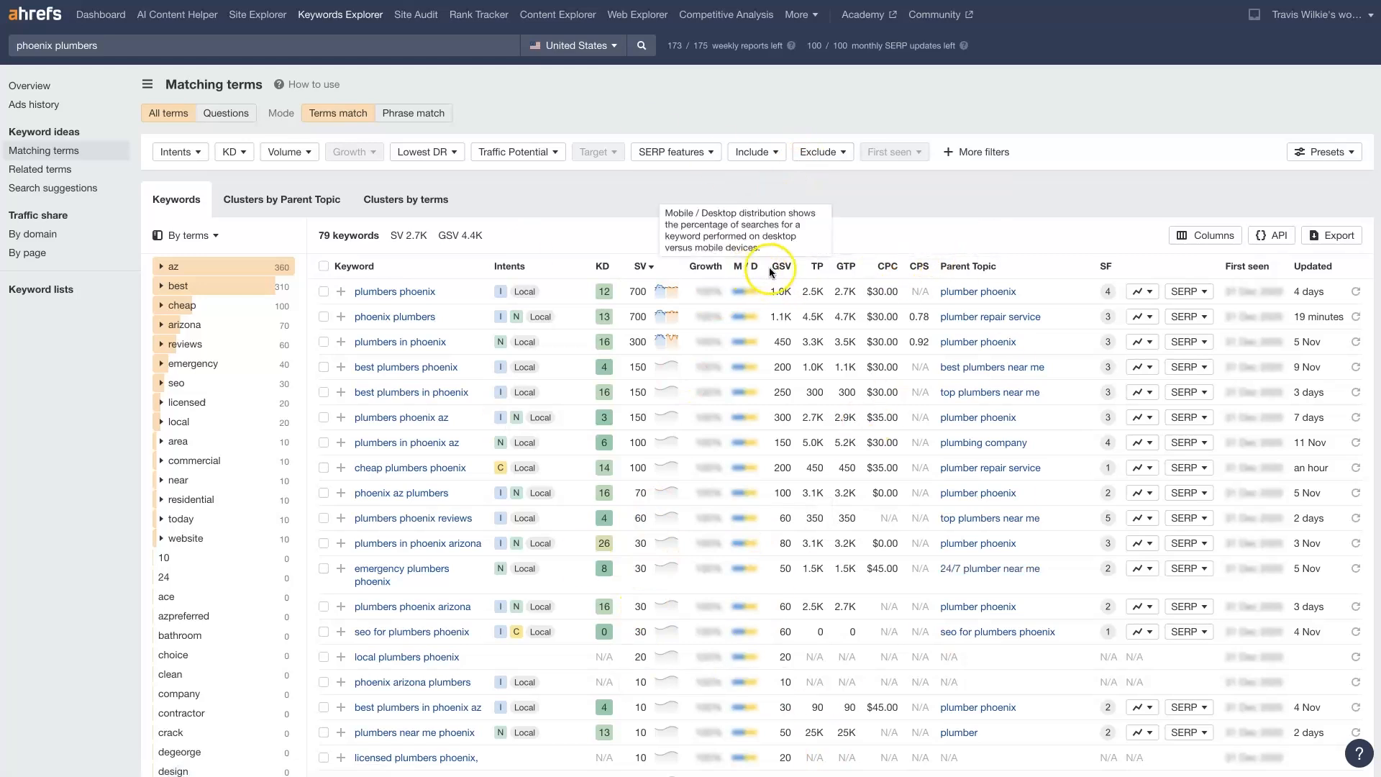
mouse_move(826, 268)
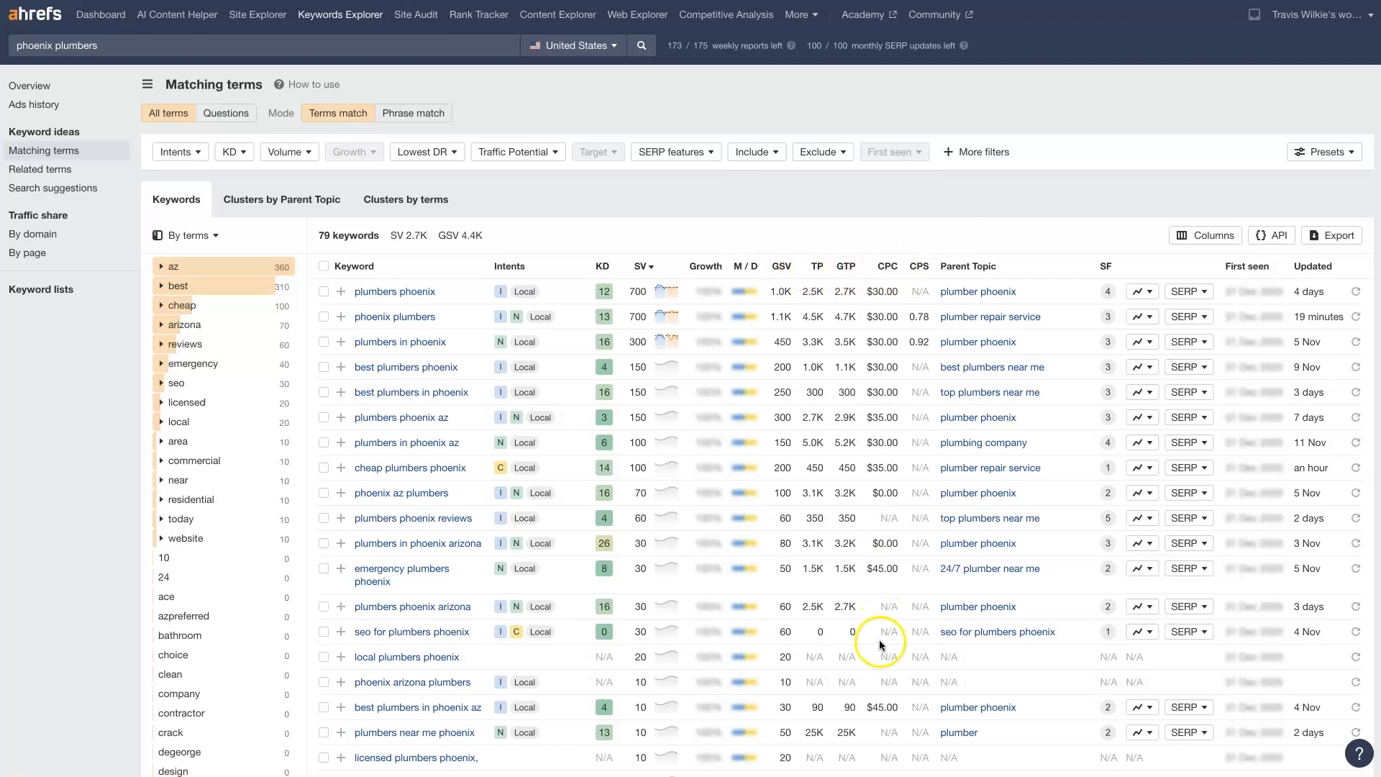
mouse_move(977, 285)
left_click(1343, 236)
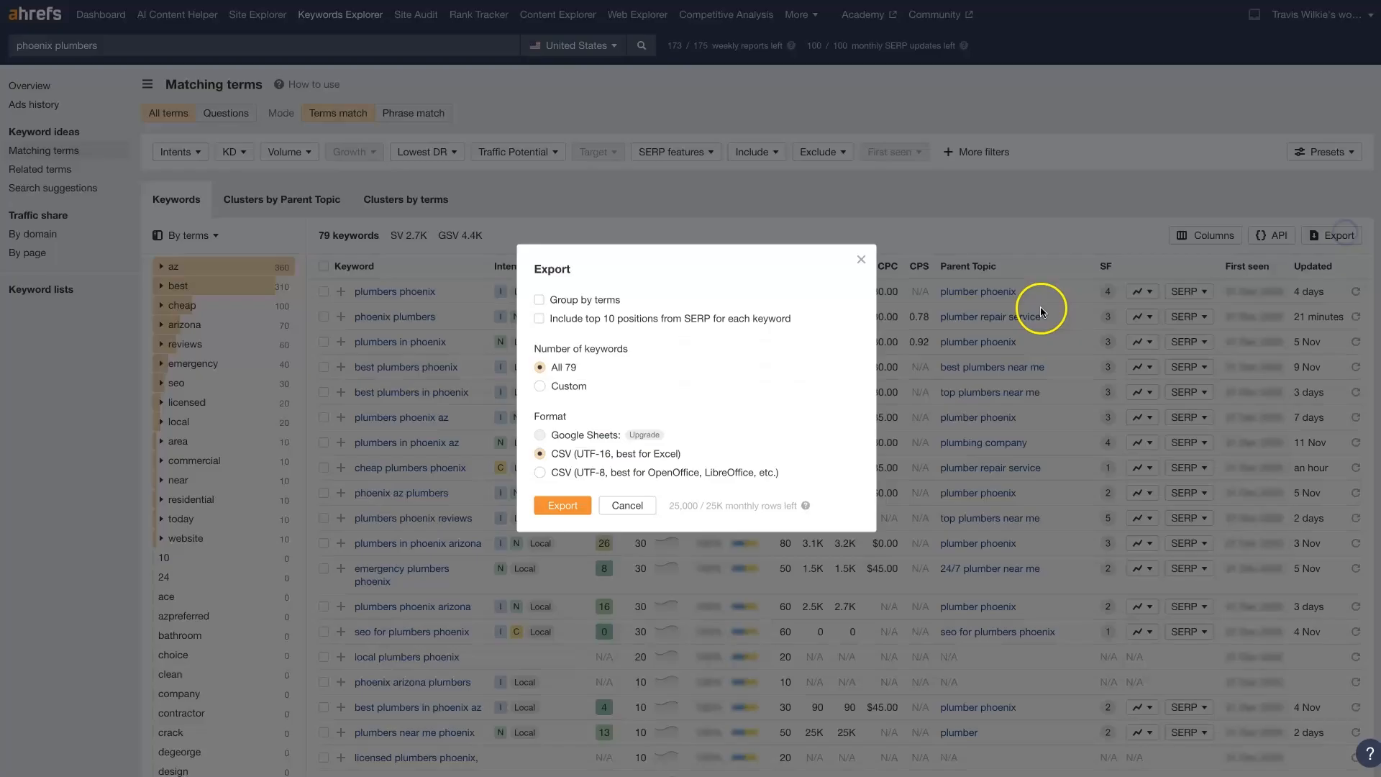
left_click(859, 260)
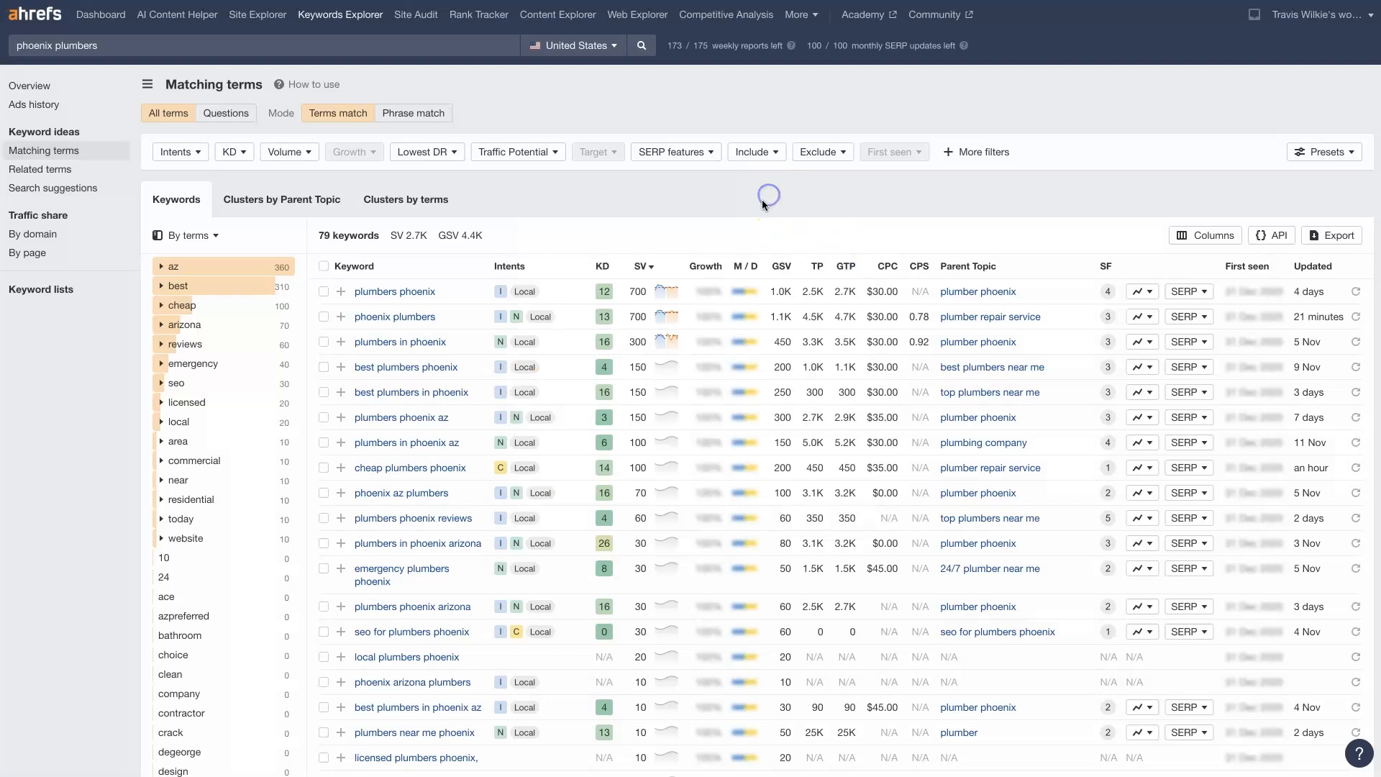
Look through the list of keywords matching phoenix plumbers, including the low-volume ones
scroll(660, 338, "down", 2)
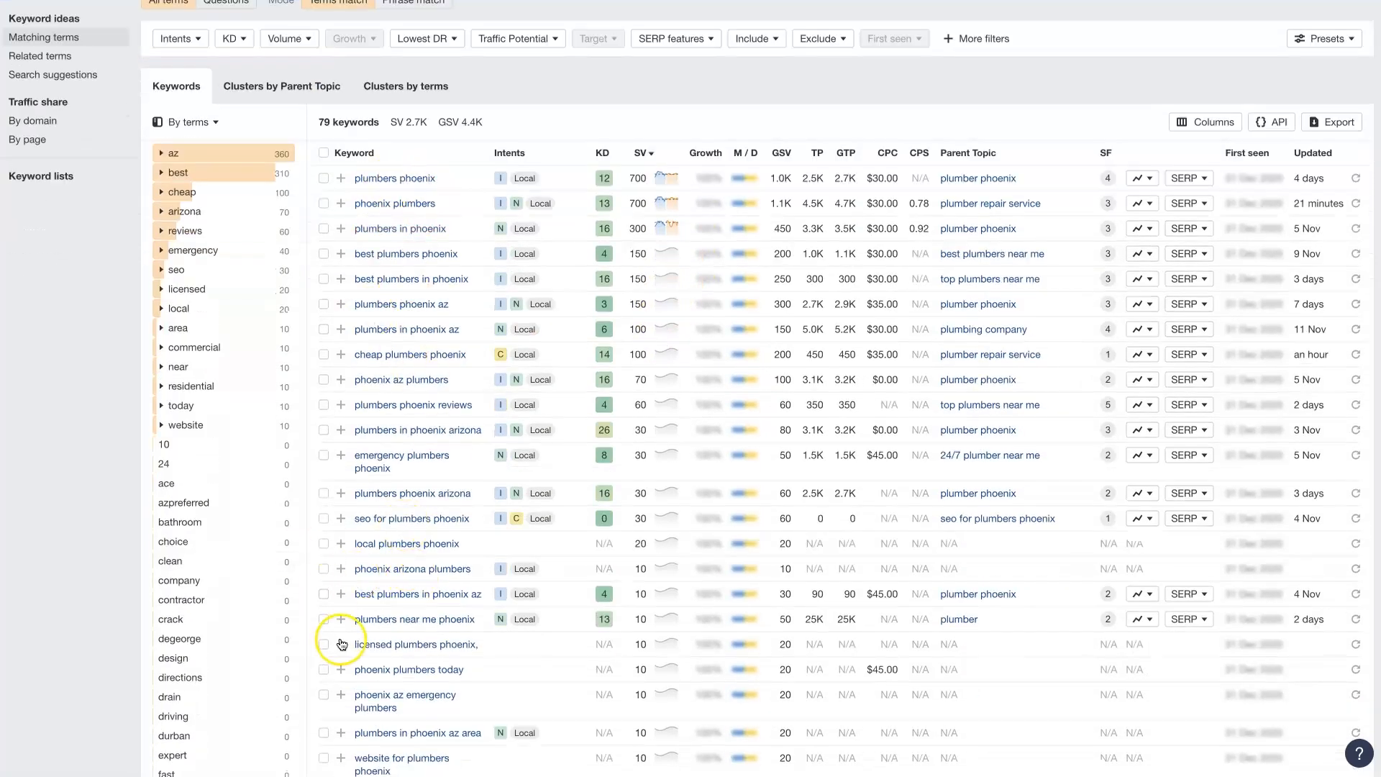
scroll(360, 669, "down", 3)
scroll(385, 570, "down", 10)
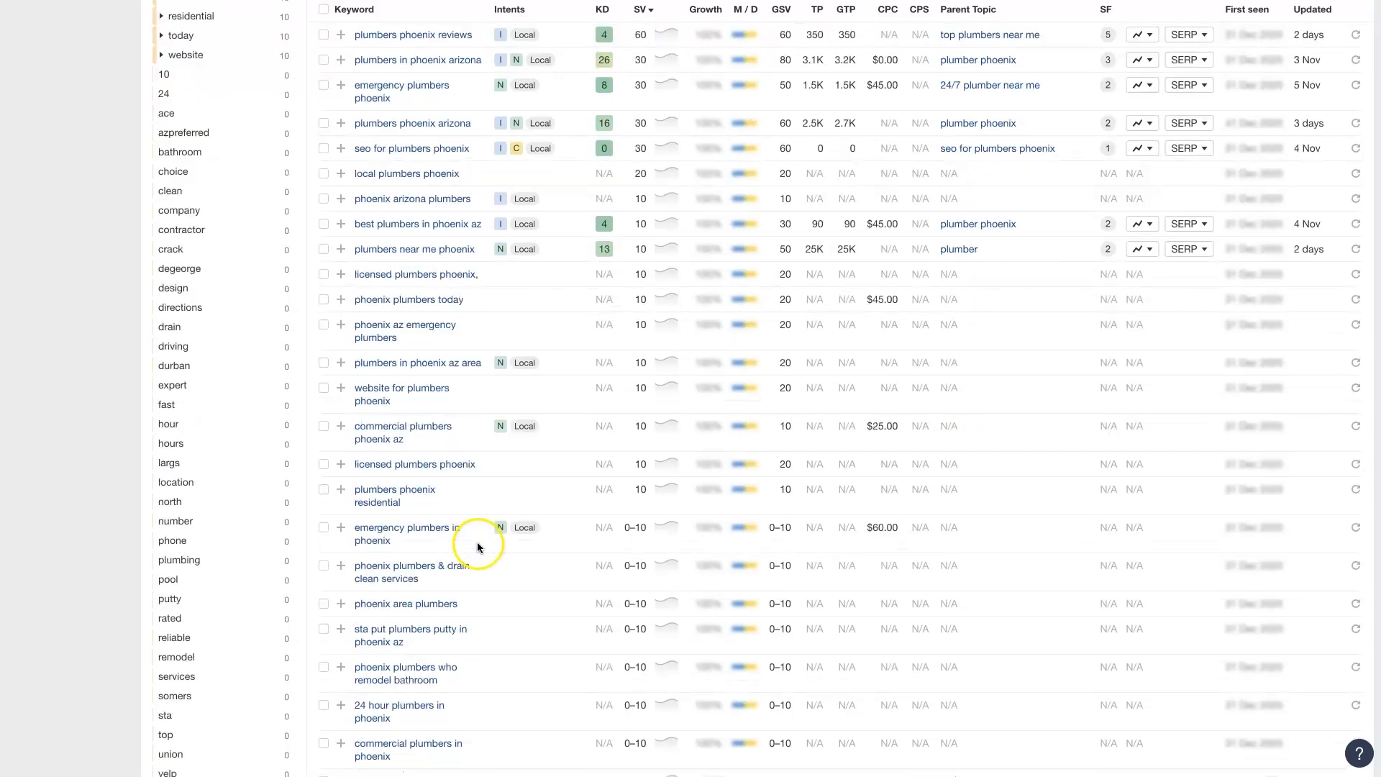
scroll(478, 550, "up", 15)
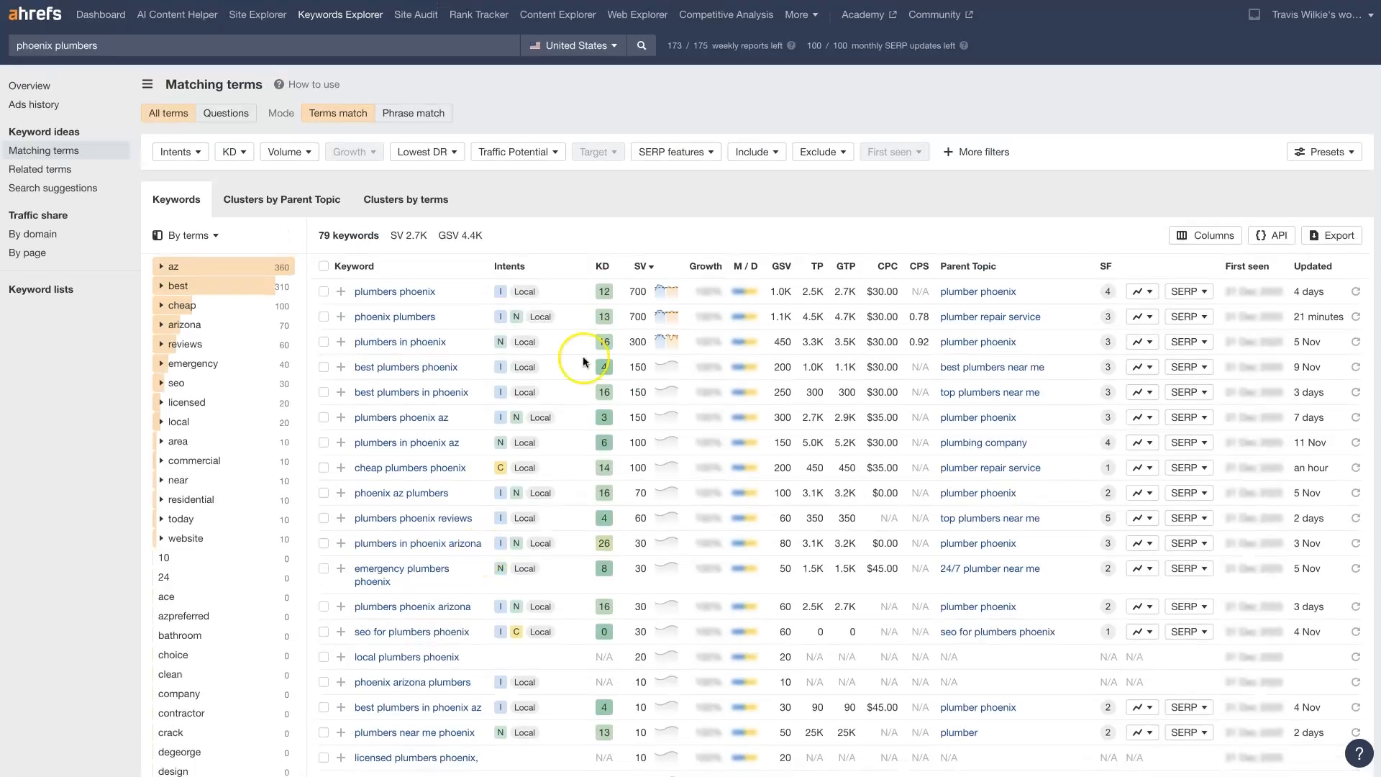
Return to the phoenix plumbers keyword overview and examine the position history of the top-ranking pages
key("ctrl+shift+Tab")
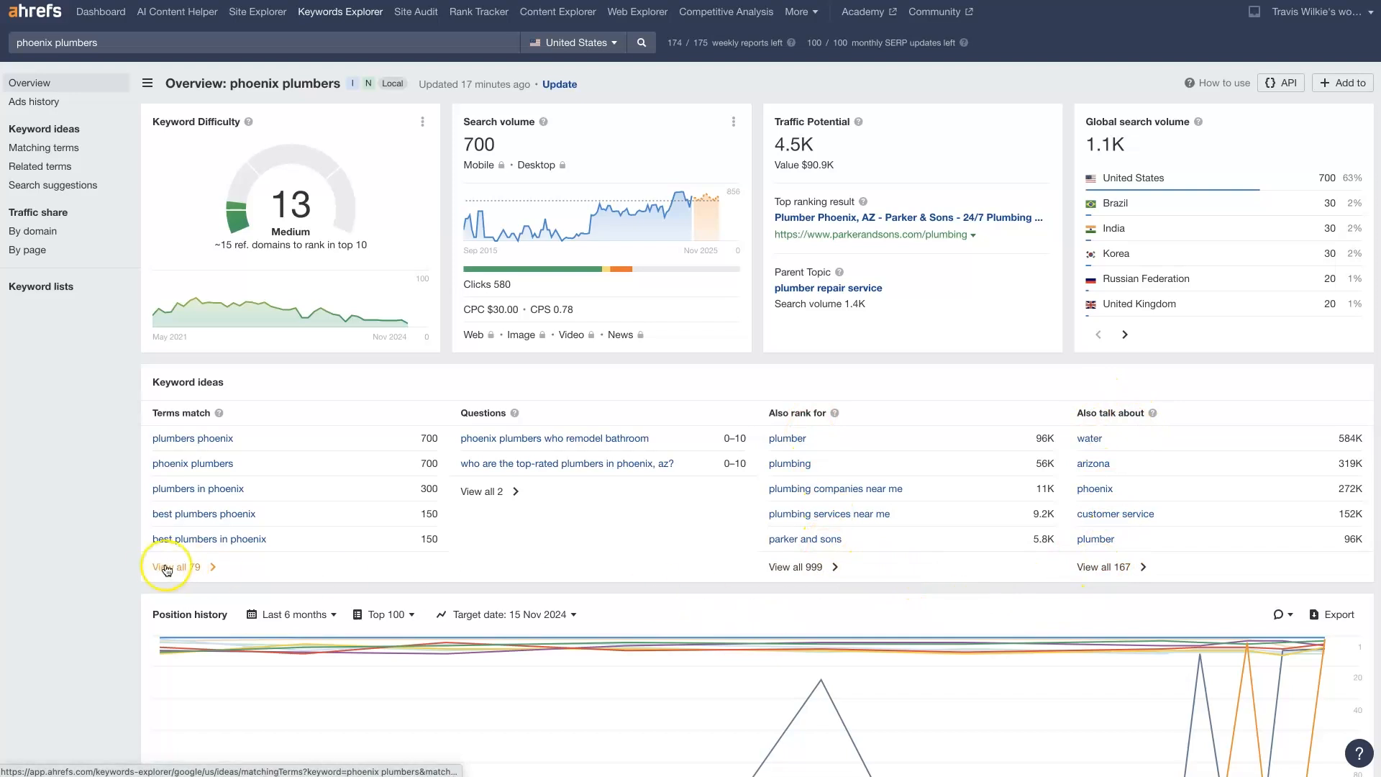
scroll(108, 541, "down", 6)
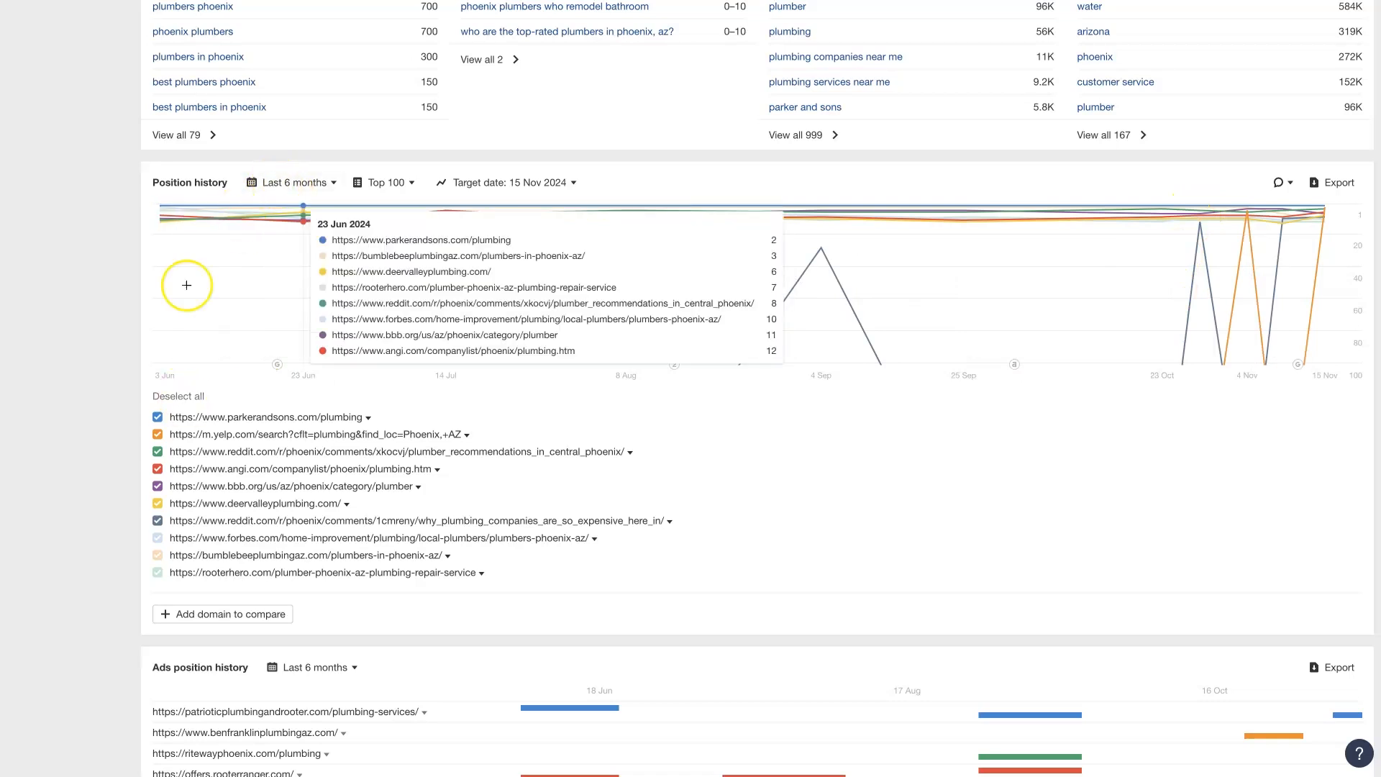
left_click(77, 323)
scroll(72, 356, "down", 1)
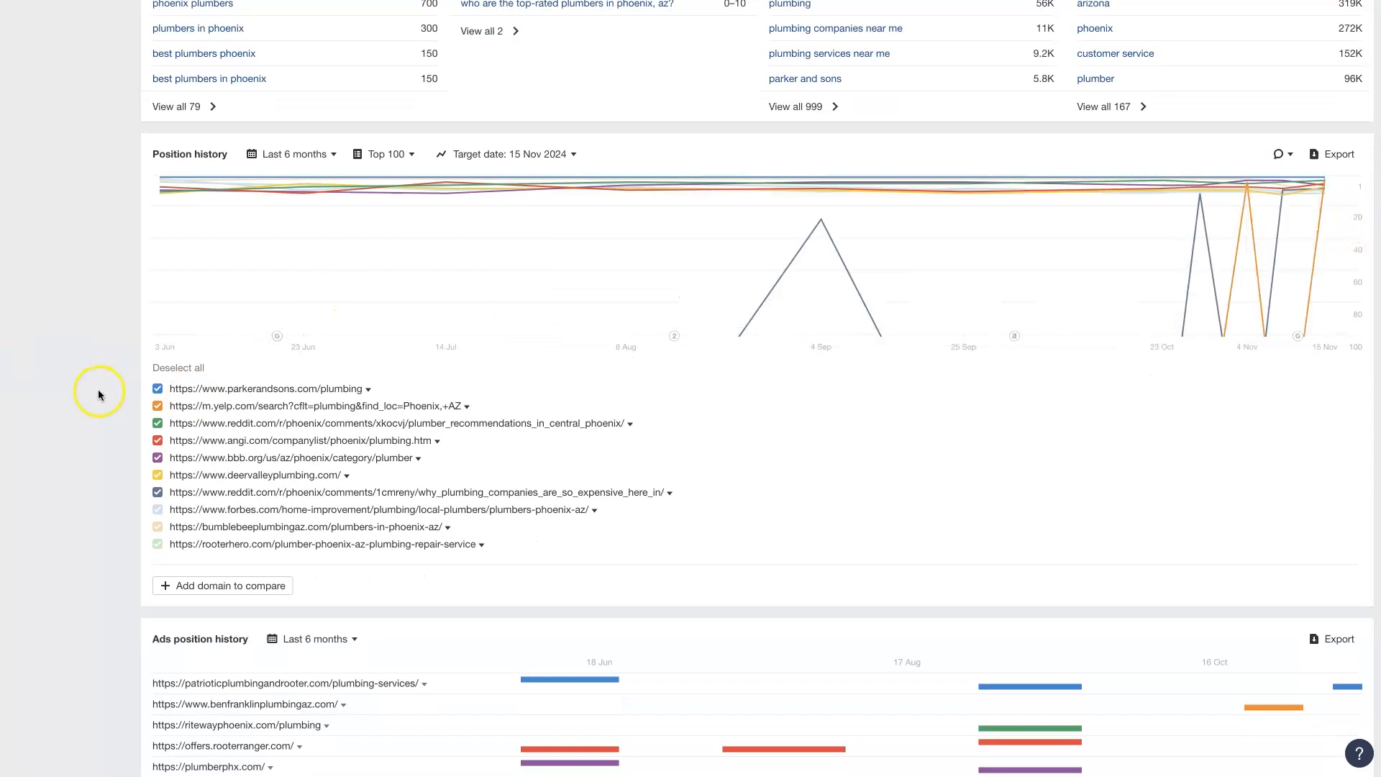
scroll(98, 394, "down", 4)
scroll(96, 374, "down", 1)
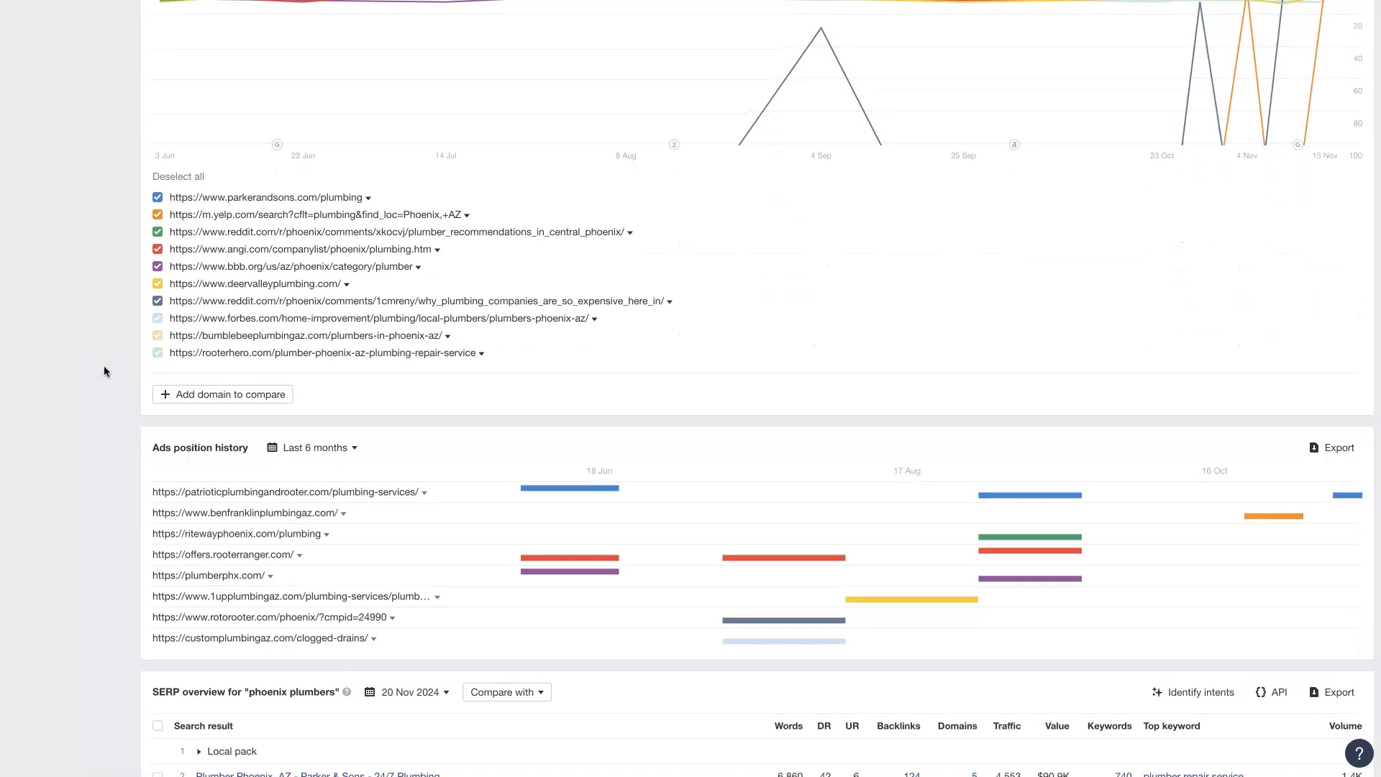
Examine the SERP overview and the ads position history, reading the ad copy of the advertisers bidding on phoenix plumbers
scroll(105, 368, "down", 5)
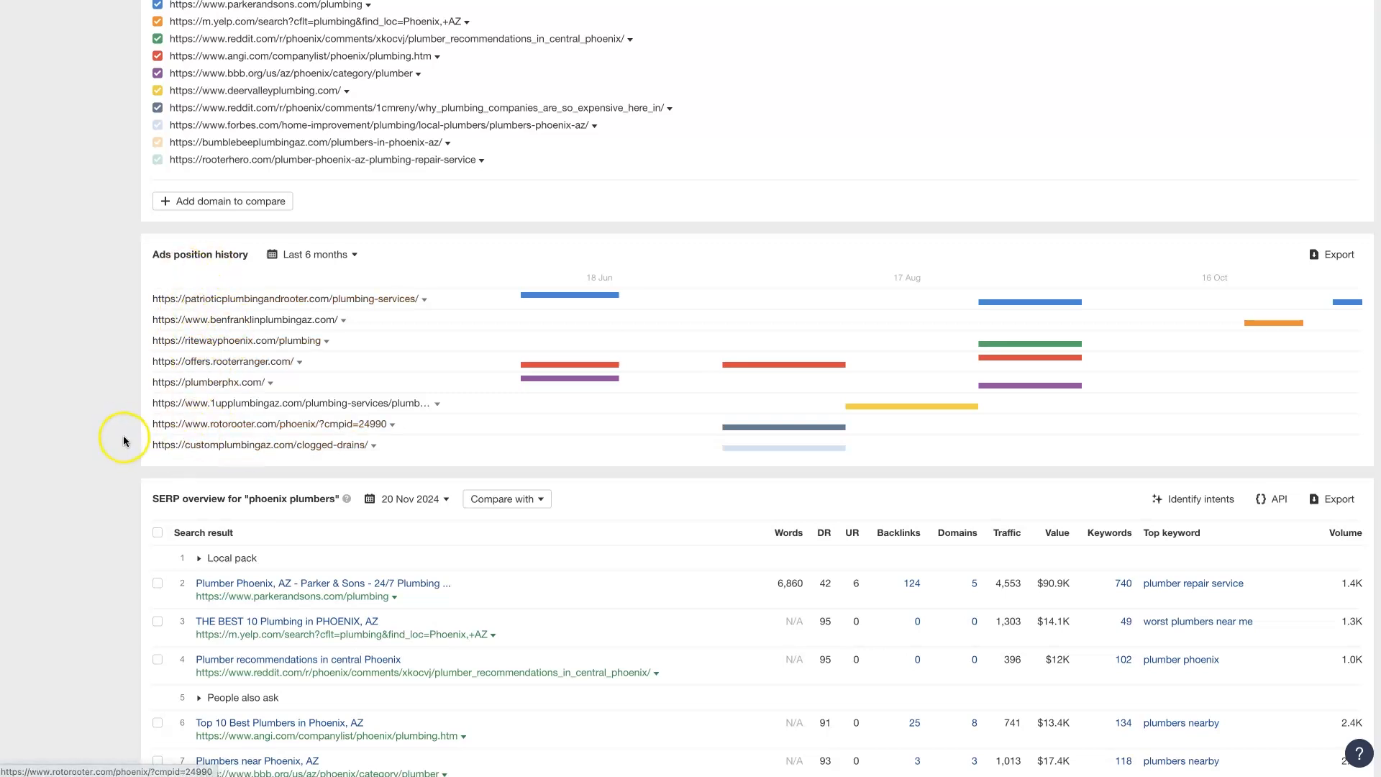
scroll(123, 435, "down", 3)
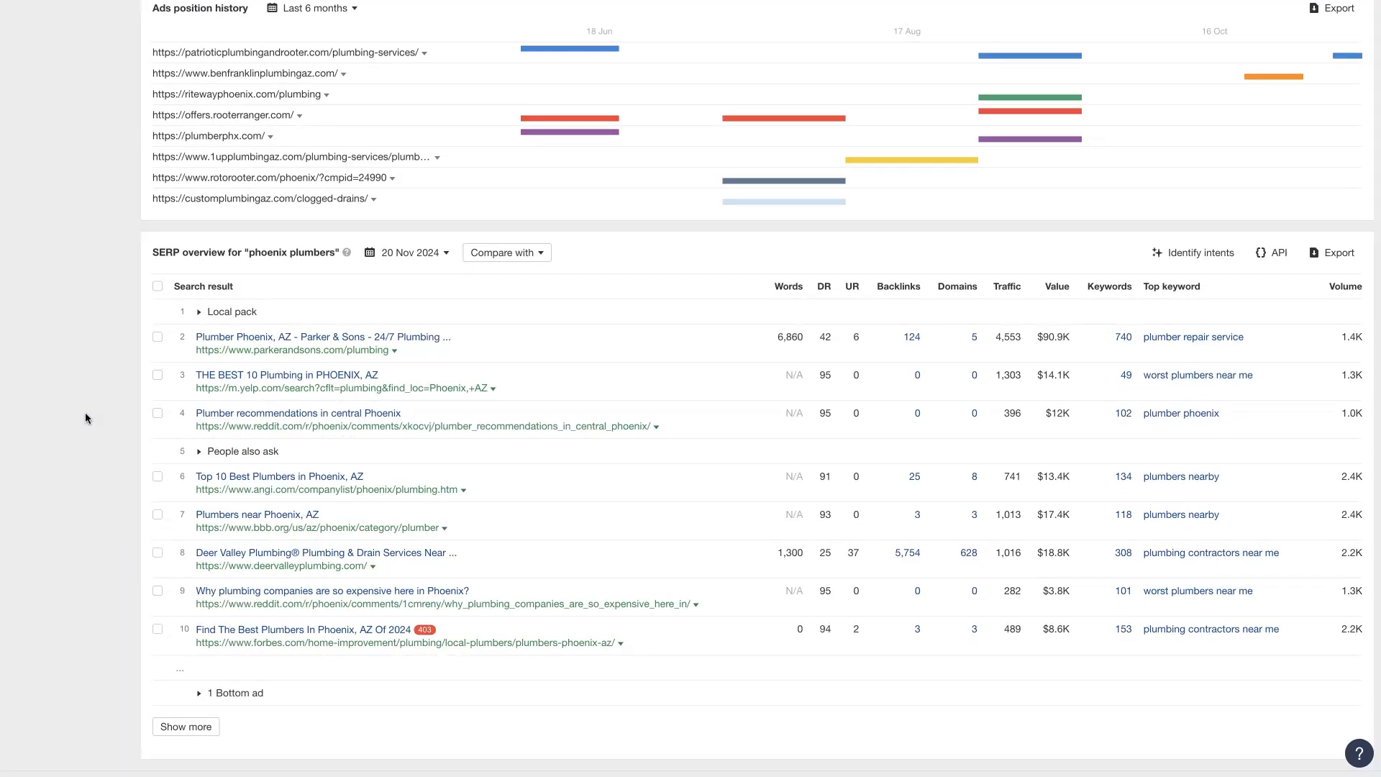
scroll(84, 408, "up", 1)
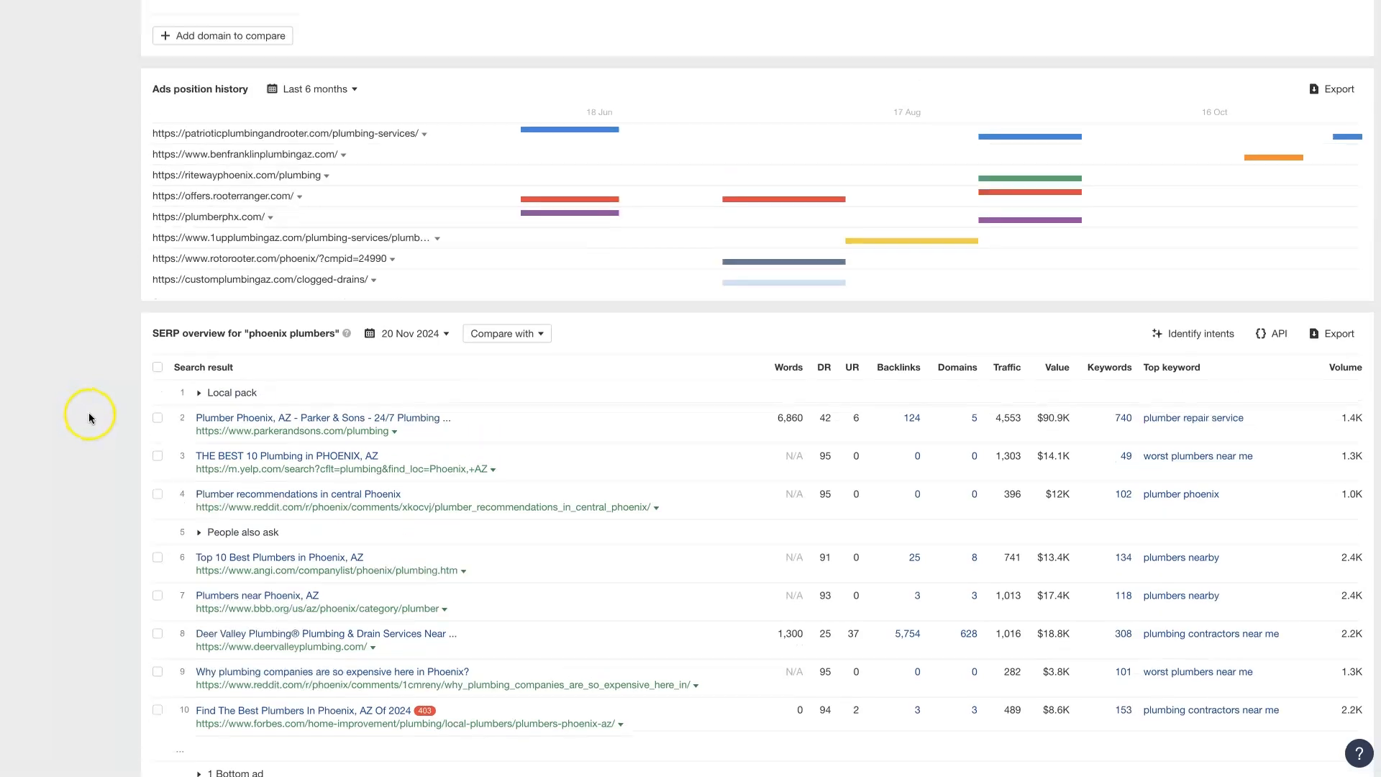
mouse_move(588, 154)
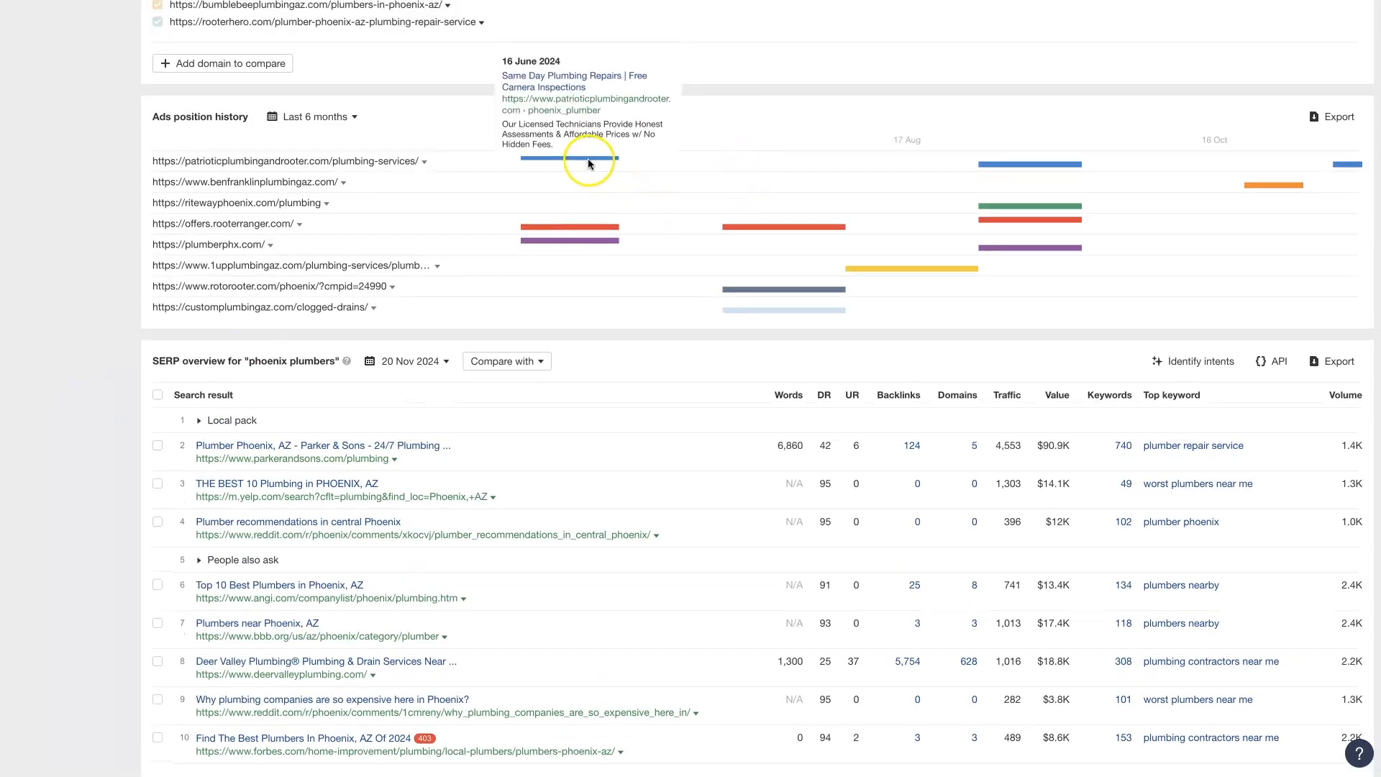
mouse_move(591, 232)
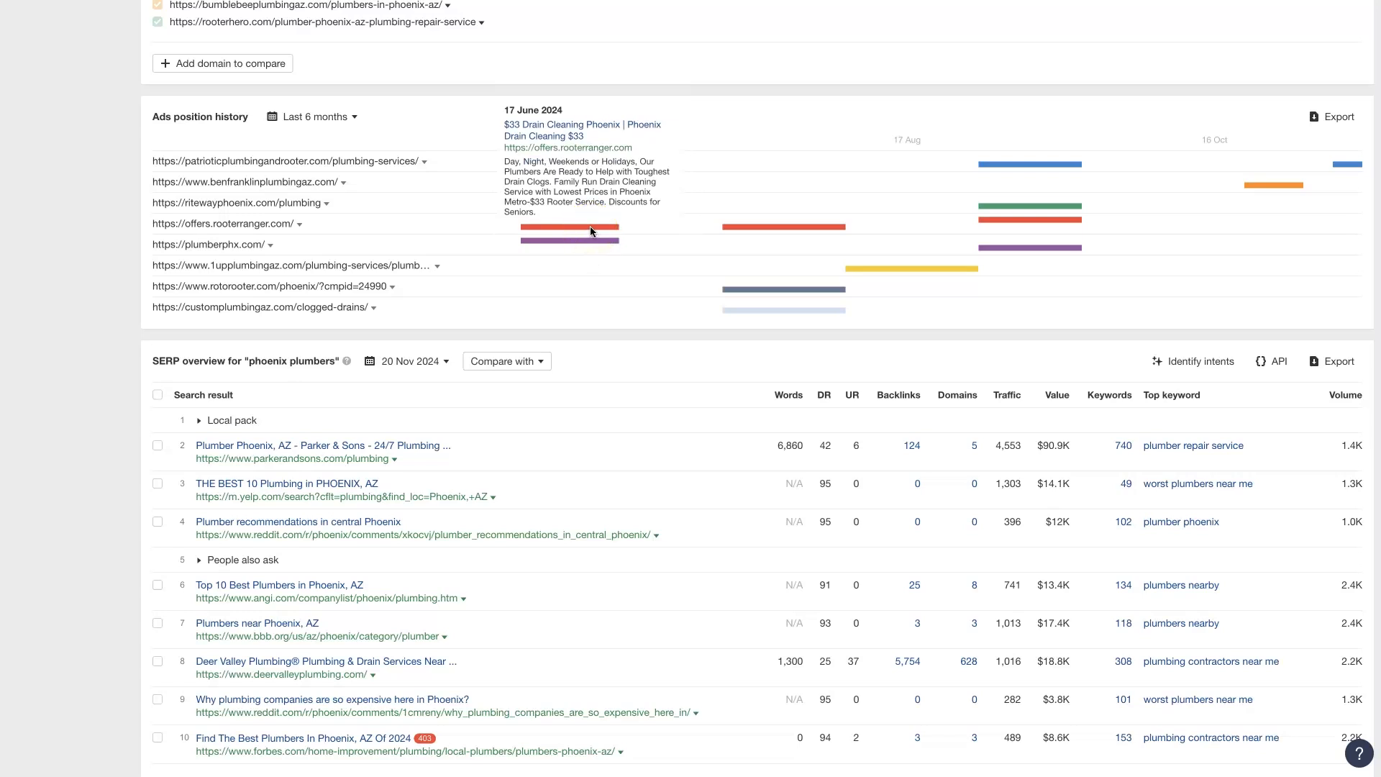
left_click(778, 228)
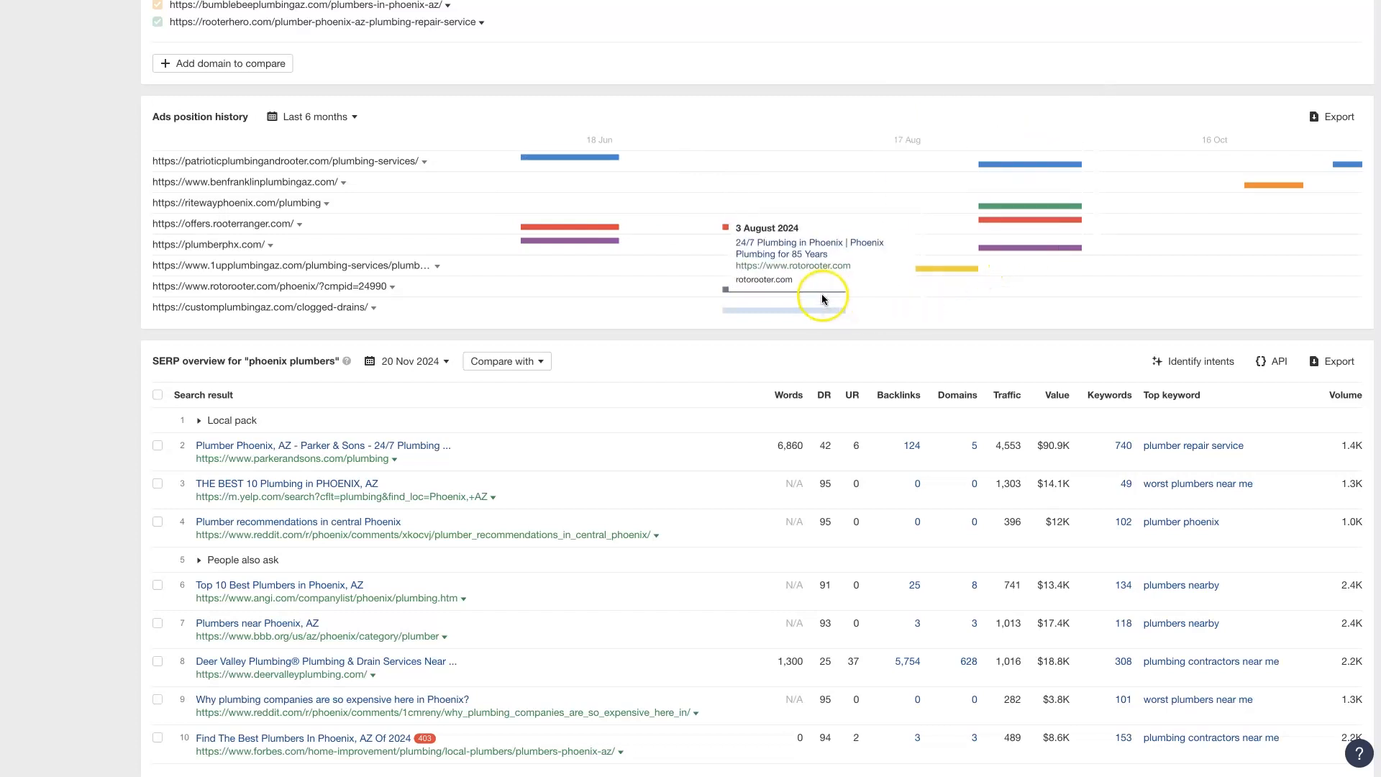
scroll(126, 302, "down", 3)
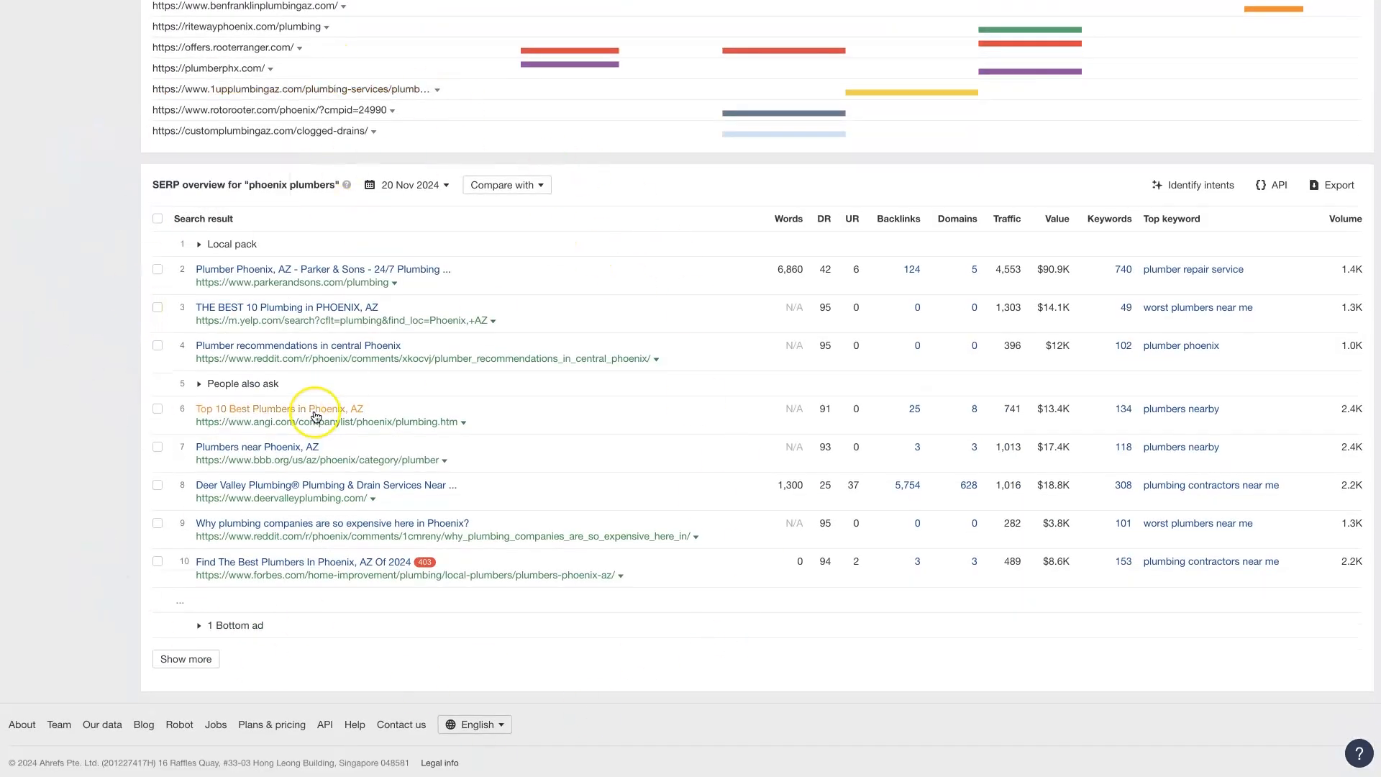
Switch to the Google results for phoenix plumbers and examine the sponsored, local business and organic listings
scroll(118, 301, "up", 15)
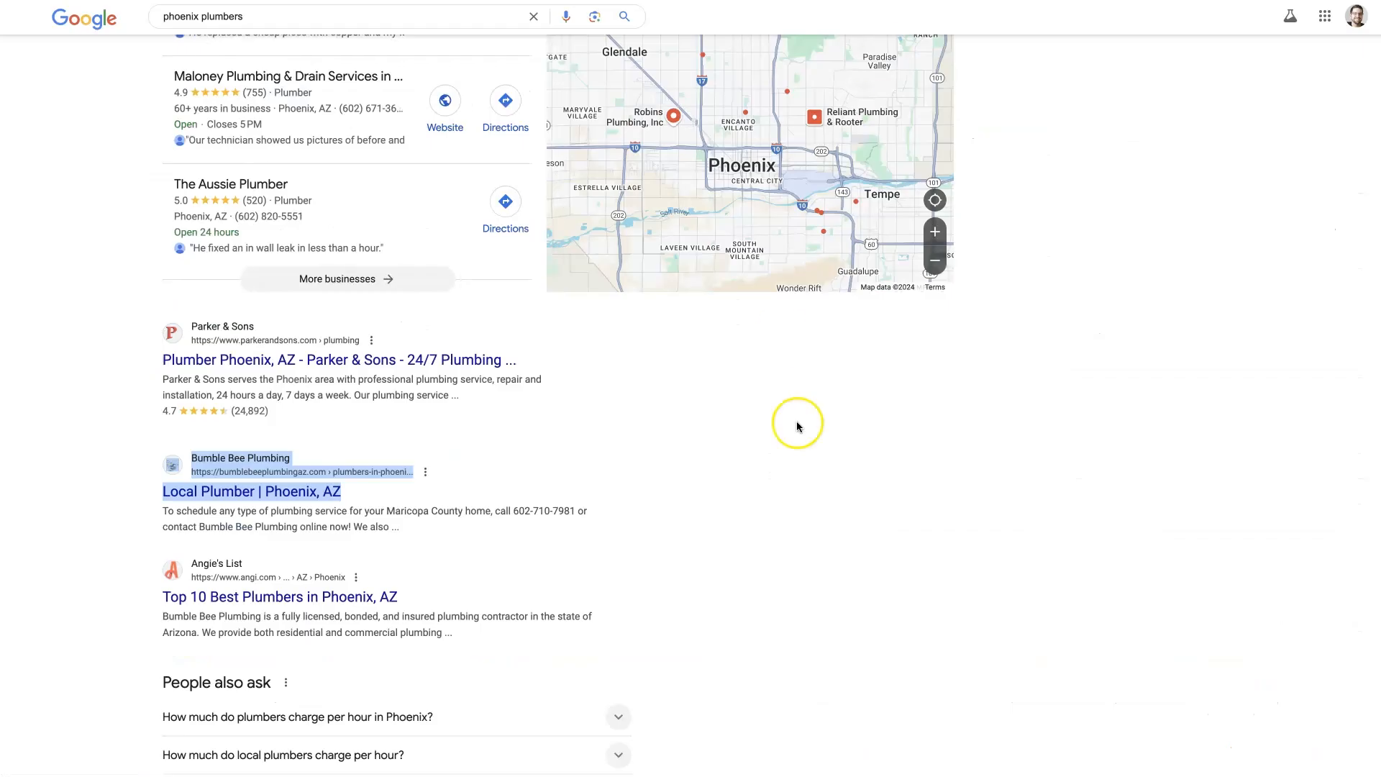
scroll(795, 423, "up", 1)
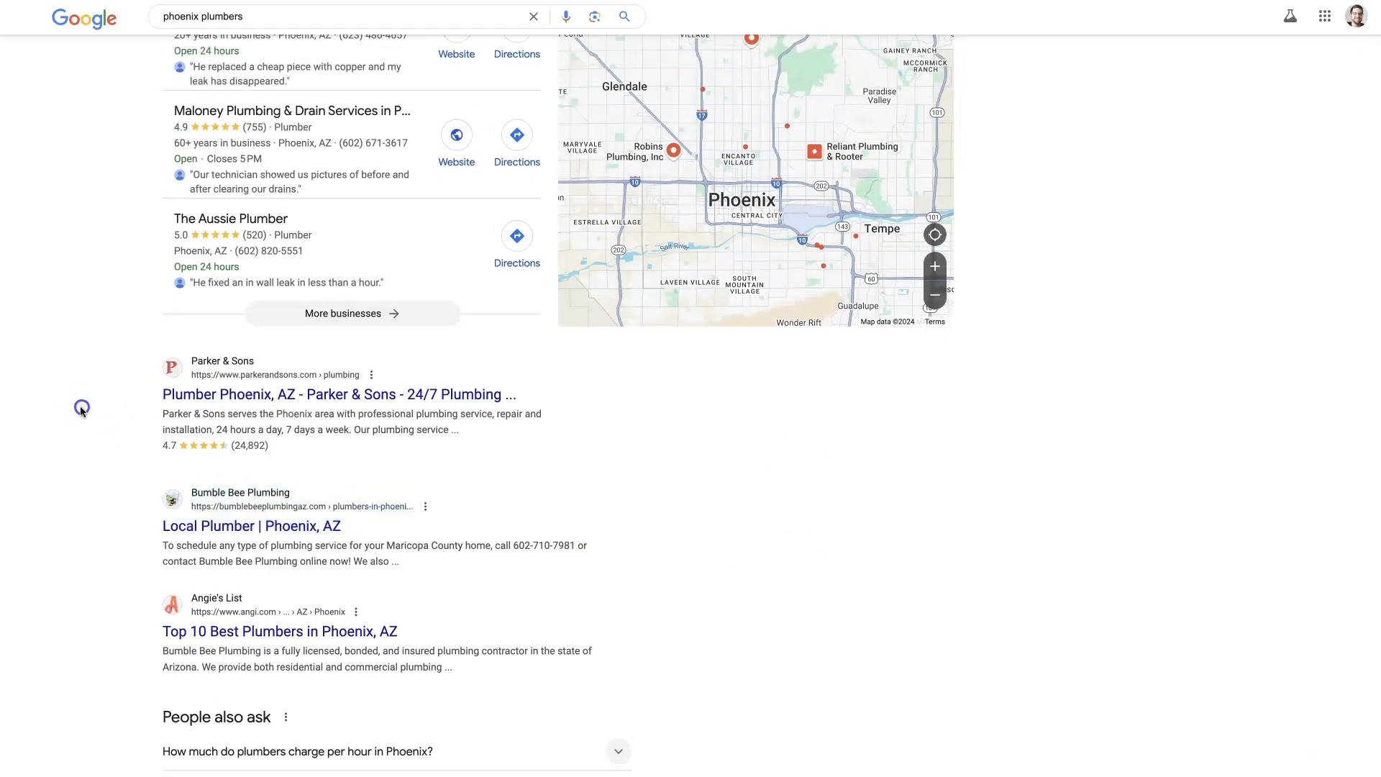
scroll(80, 422, "up", 10)
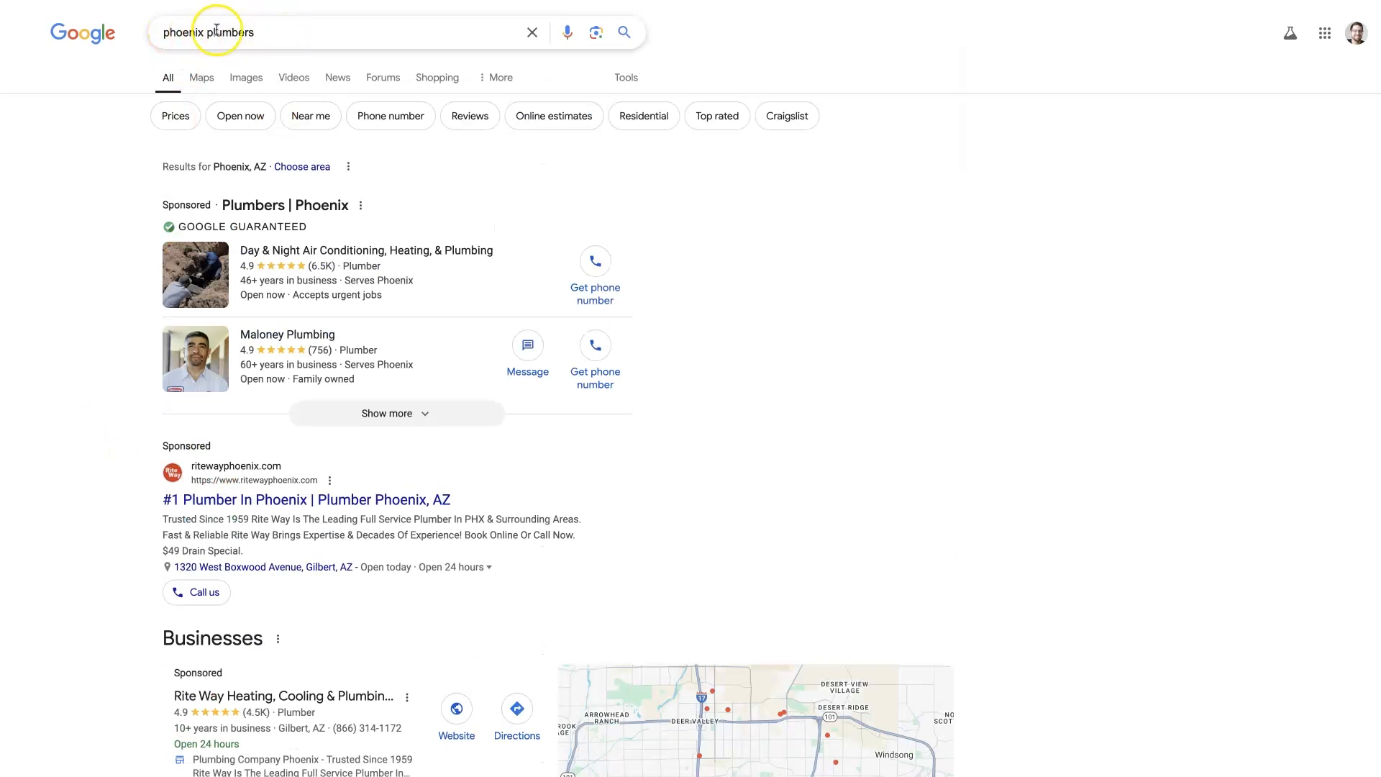
scroll(101, 224, "down", 12)
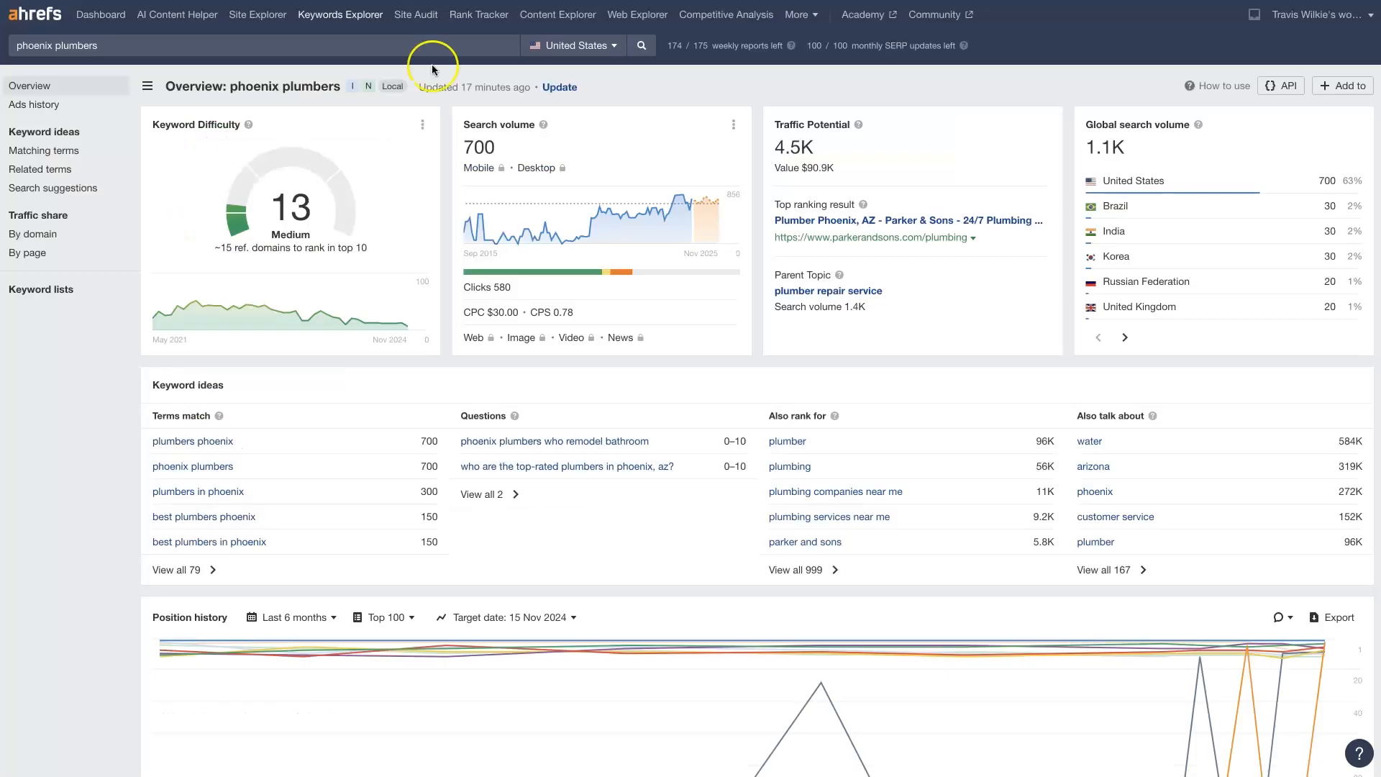
scroll(509, 50, "down", 5)
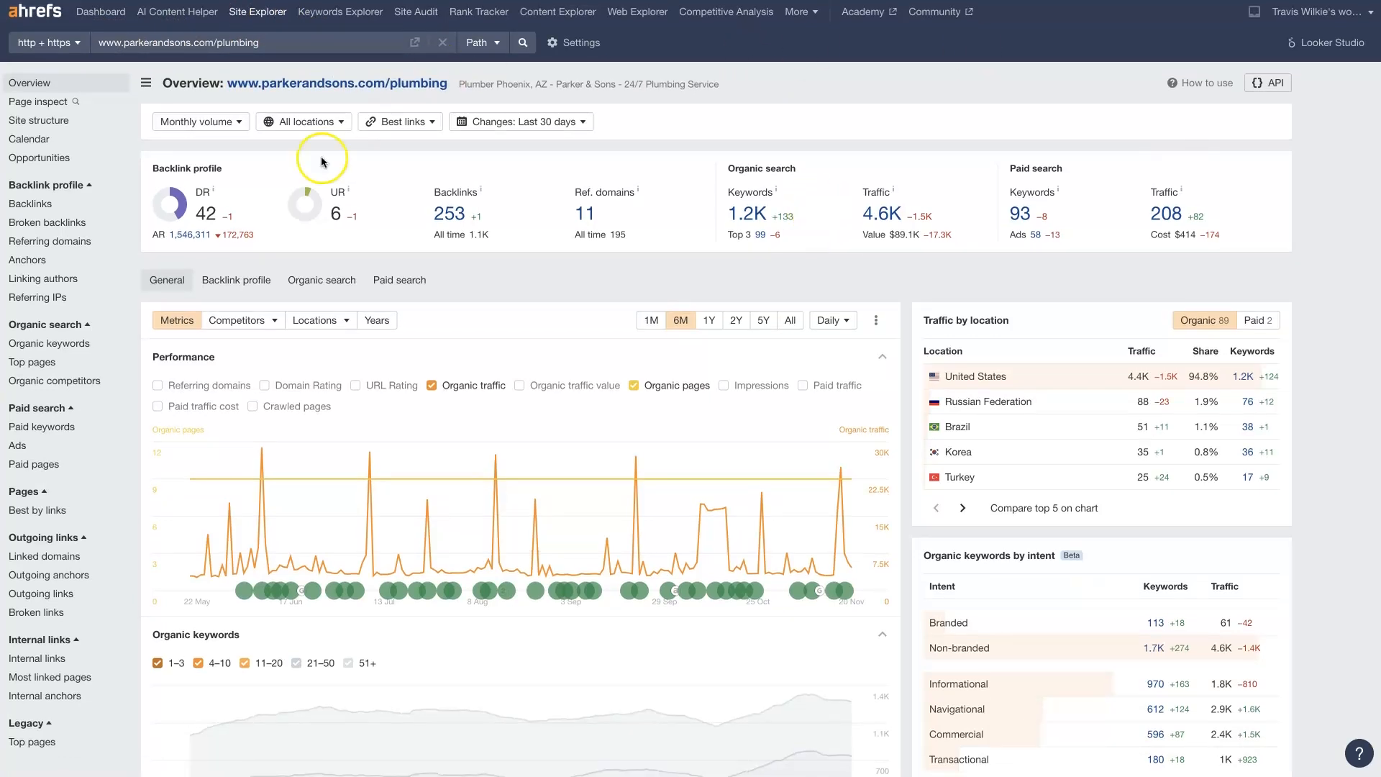
scroll(978, 431, "down", 5)
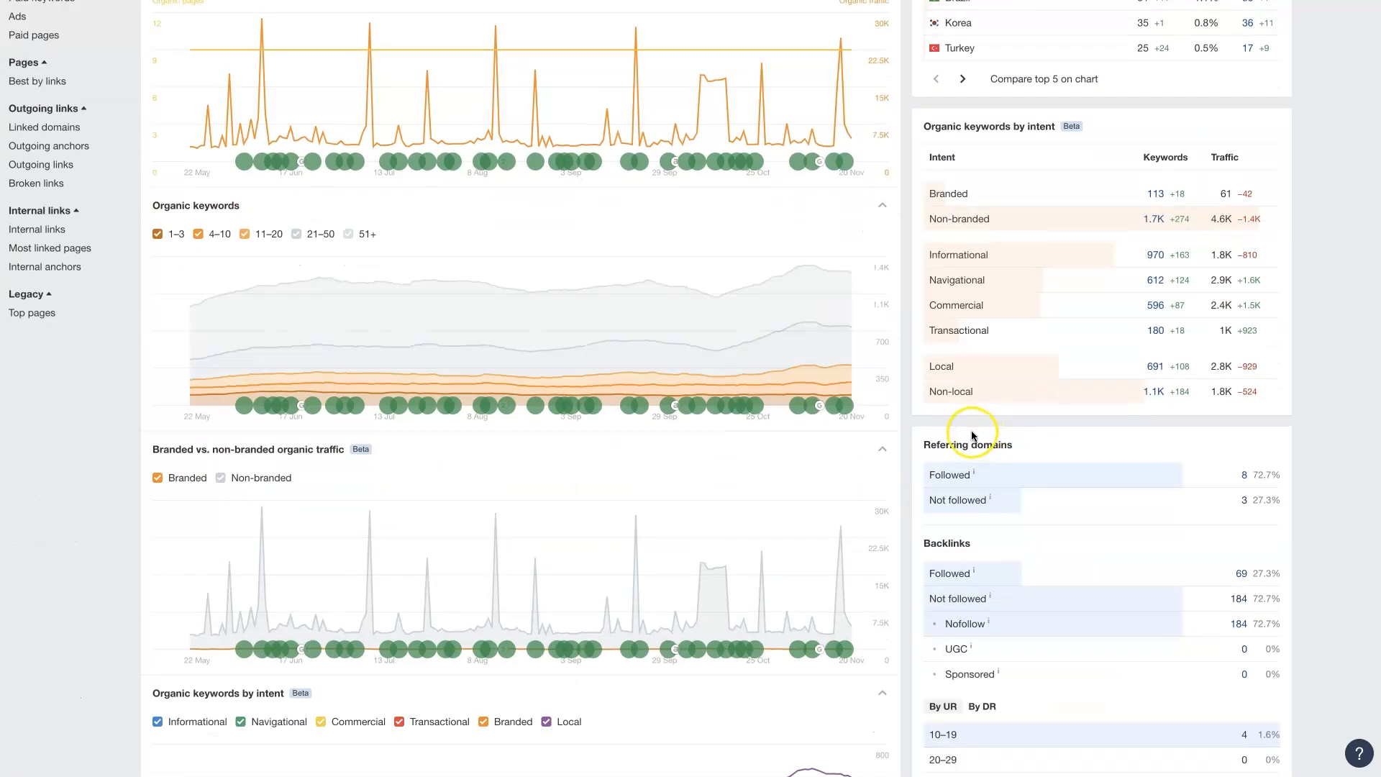
scroll(971, 436, "down", 13)
scroll(982, 436, "up", 20)
right_click(751, 216)
left_click(780, 223)
double_click(765, 275)
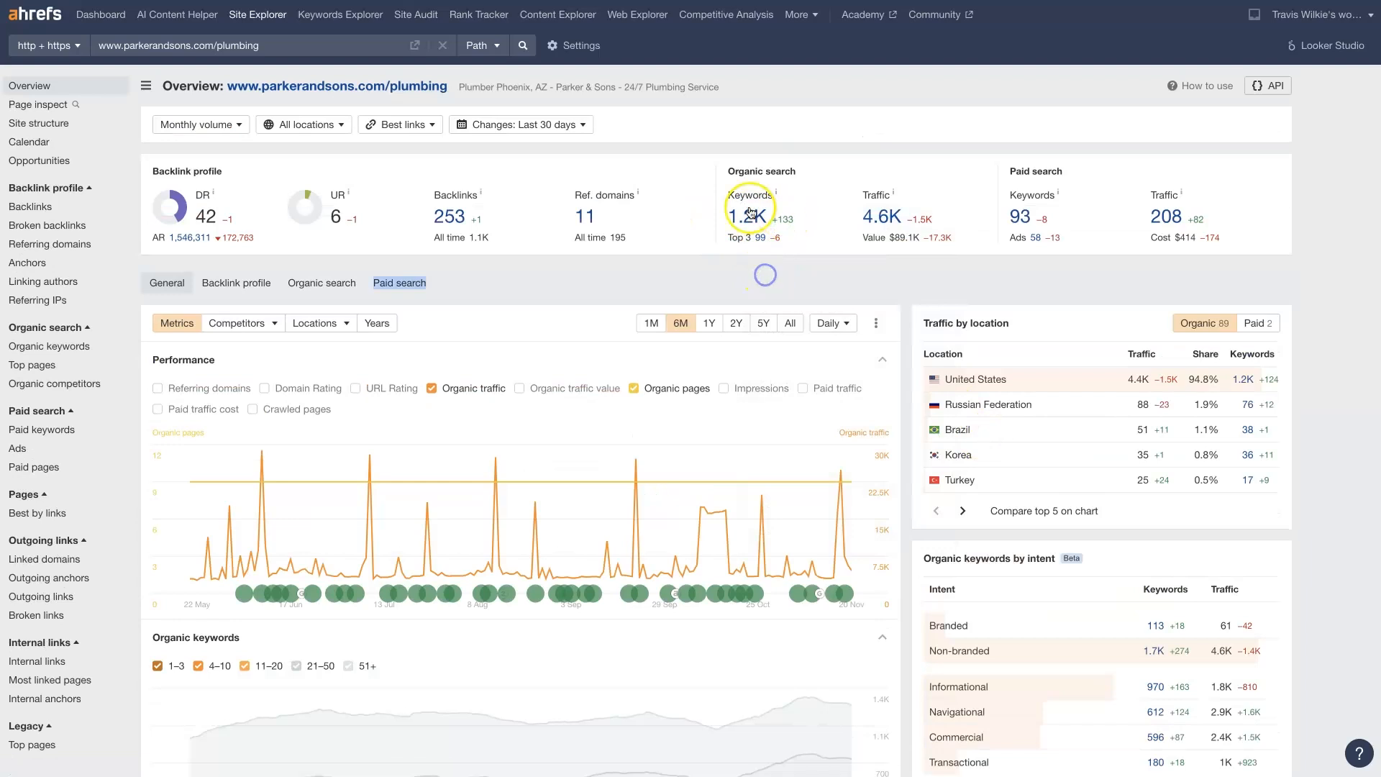
left_click(801, 77)
left_click(773, 1)
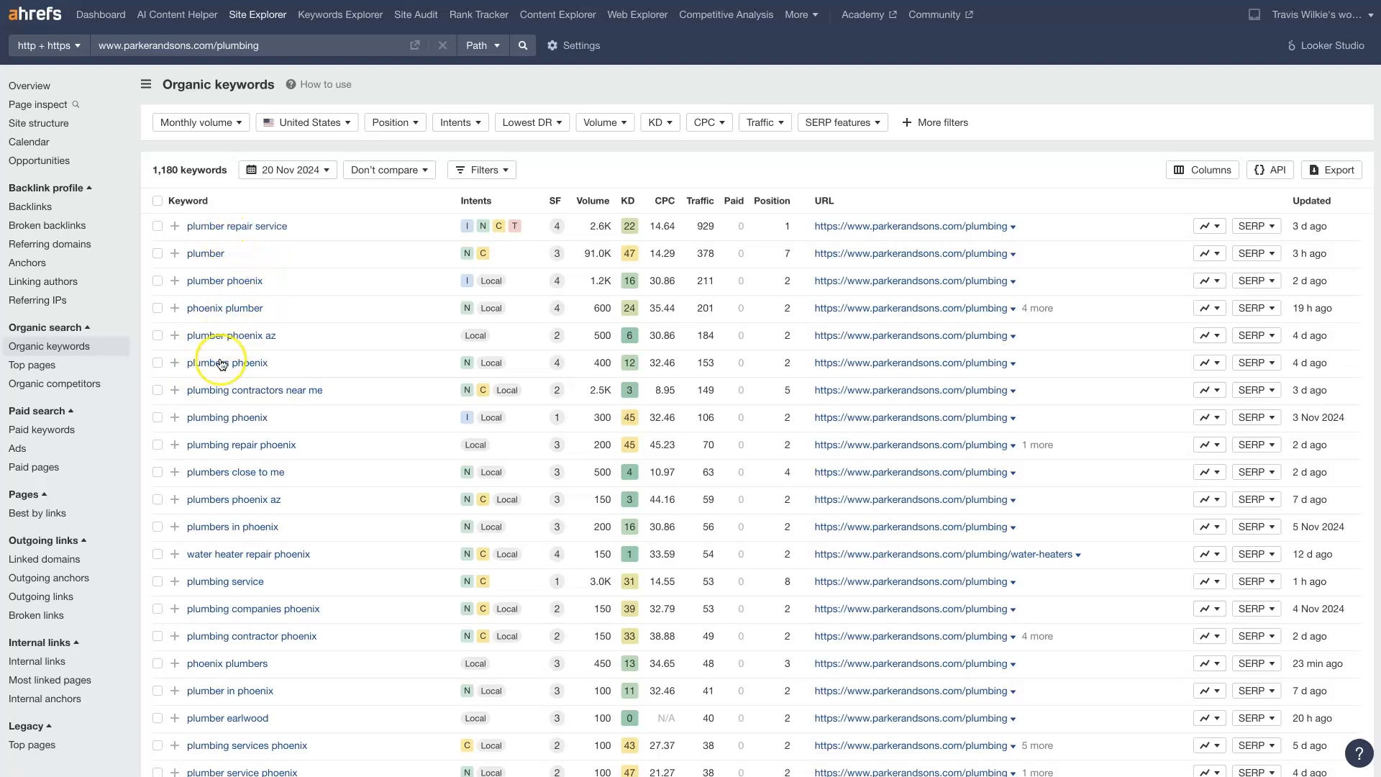
scroll(233, 473, "down", 20)
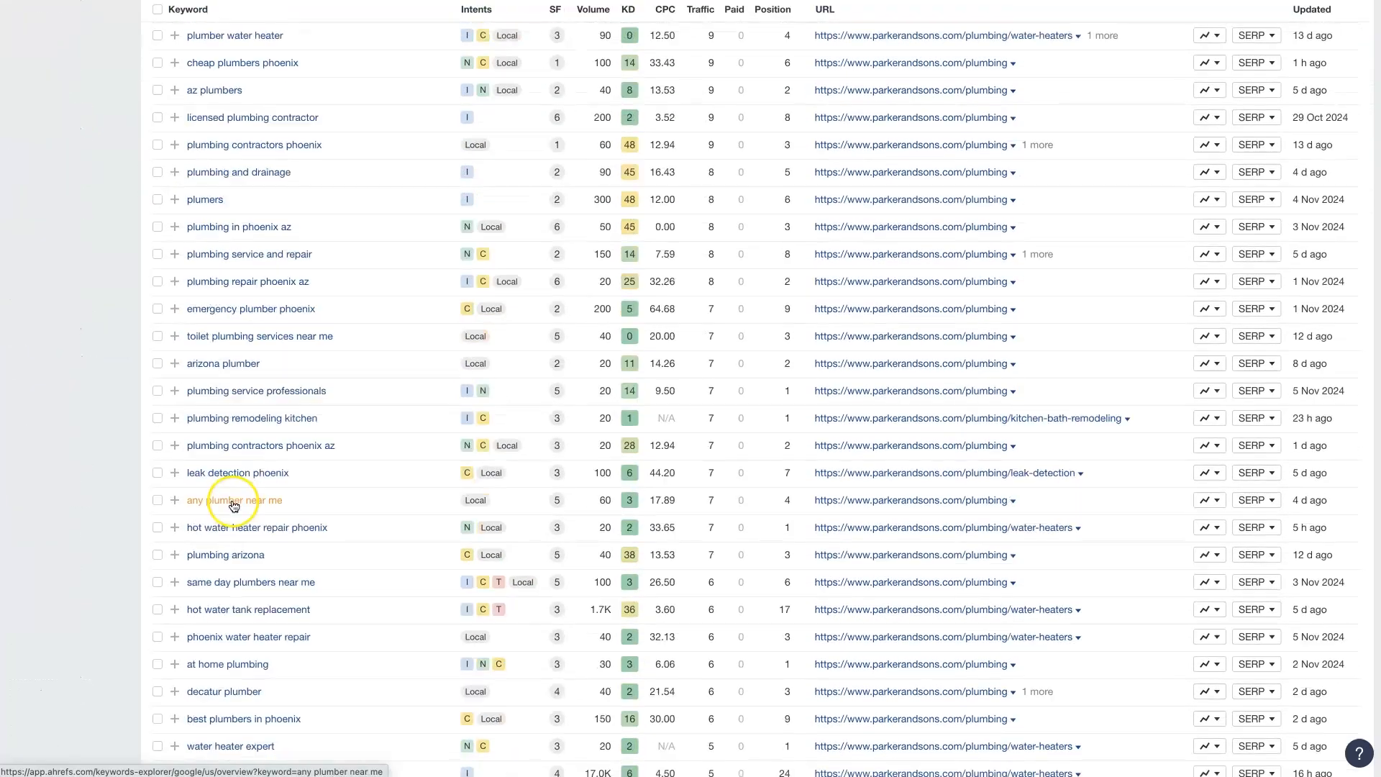
scroll(234, 506, "down", 3)
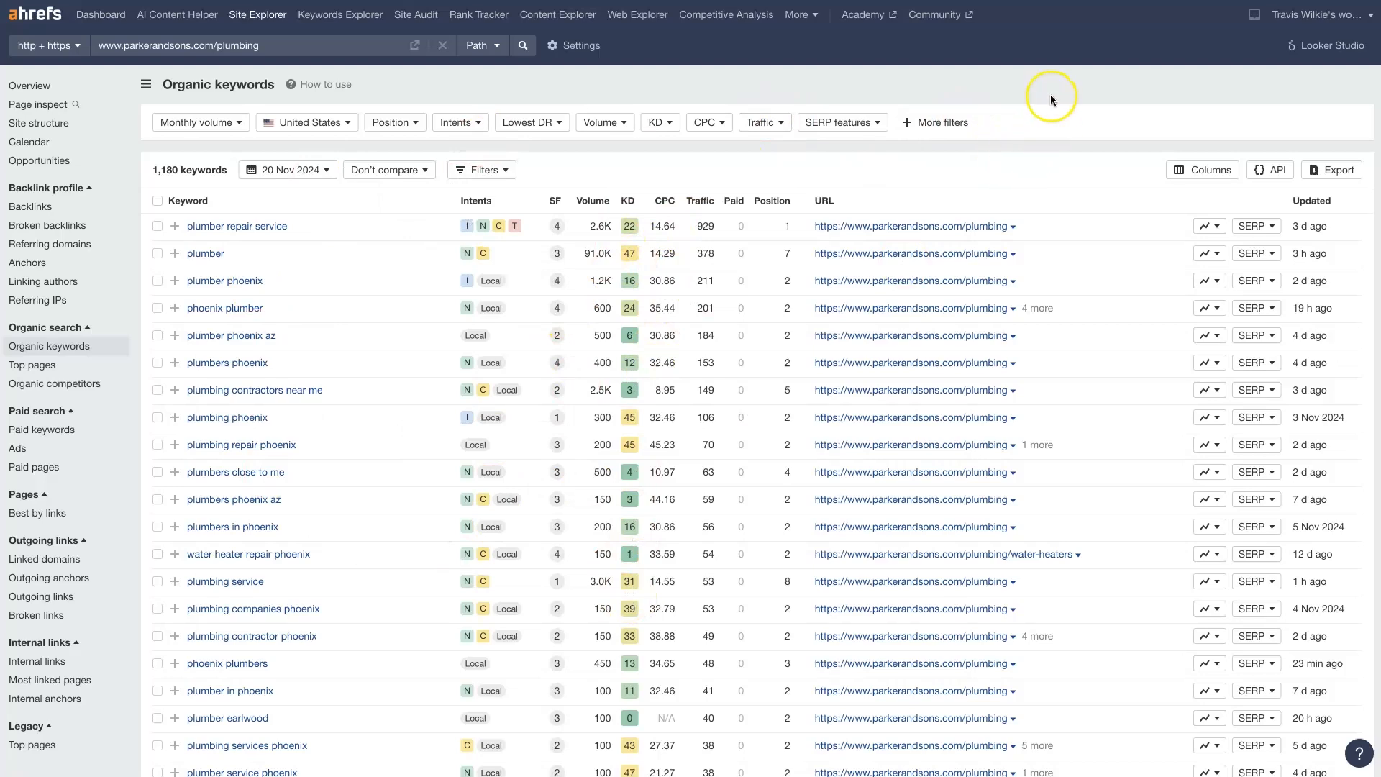
left_click(1334, 170)
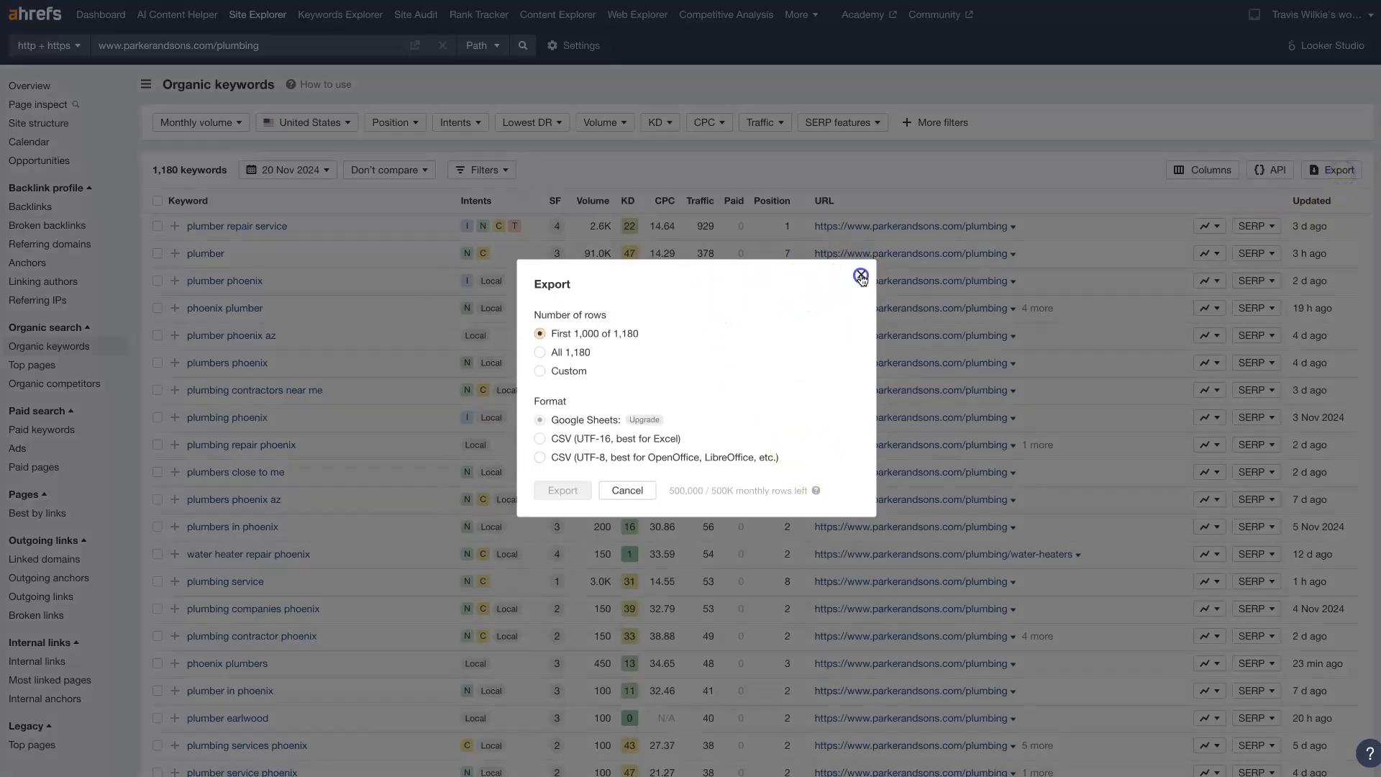
left_click(861, 274)
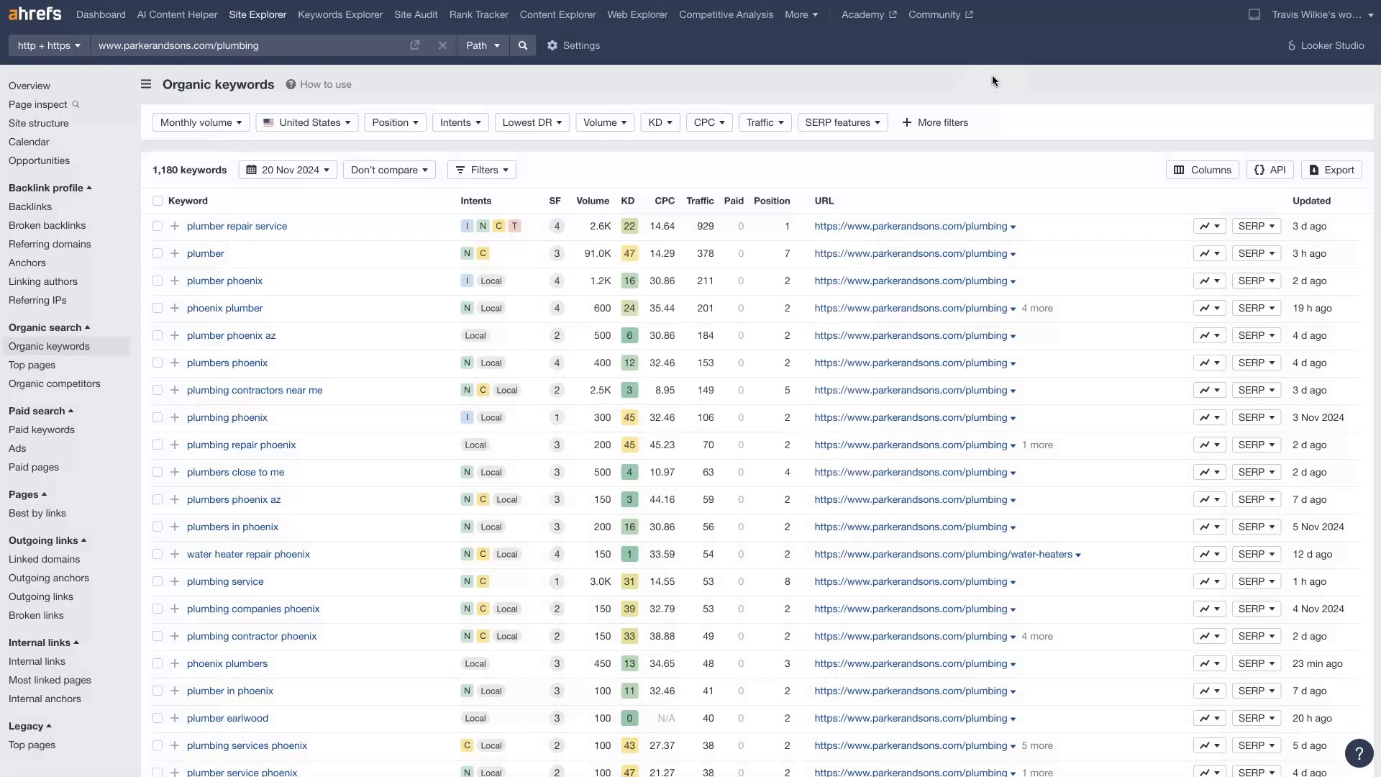